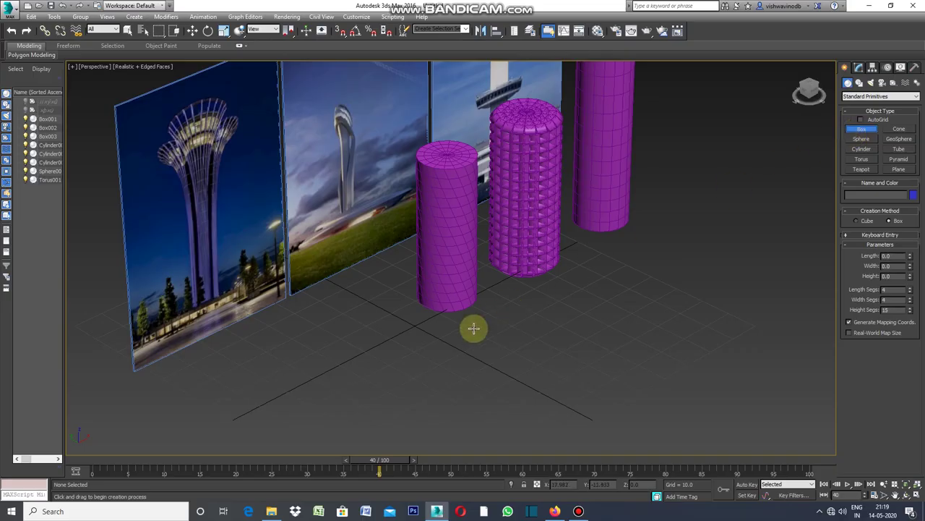
# Draw Box004 and set its Length 20, Width 20 and Height 65.
pyautogui.moveTo(362, 353); pyautogui.dragTo(369, 365)
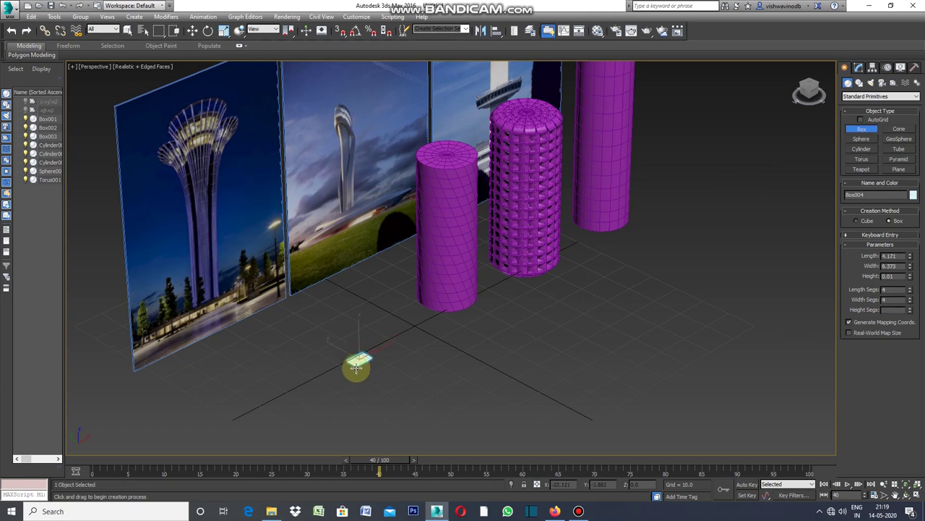
pyautogui.click(364, 358)
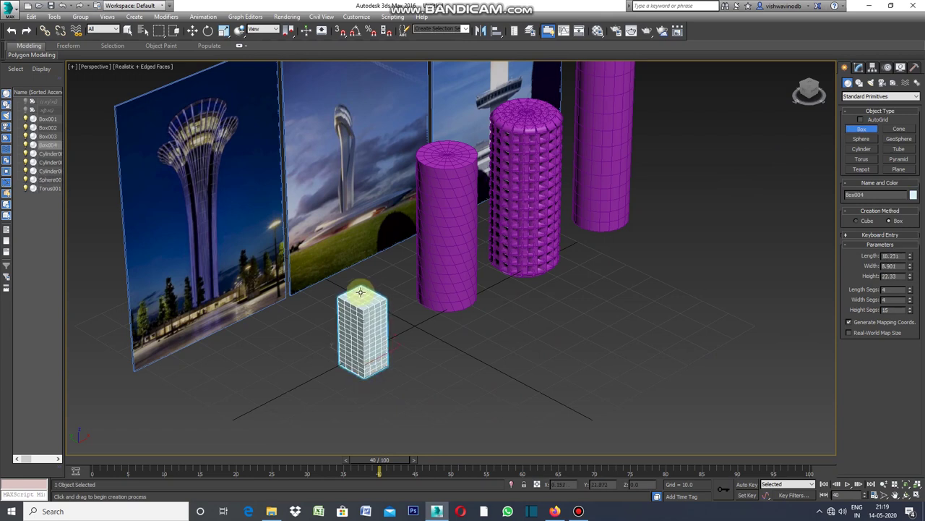
pyautogui.click(365, 166)
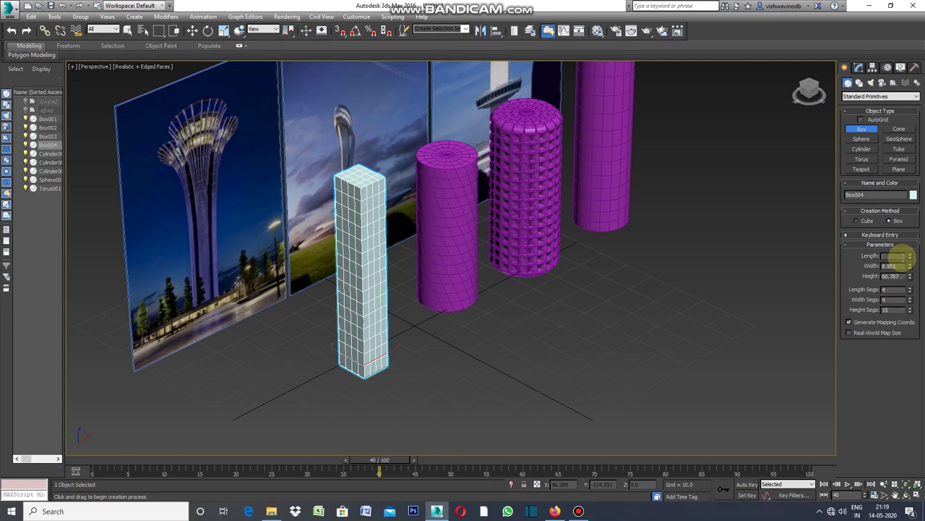
pyautogui.write('20')
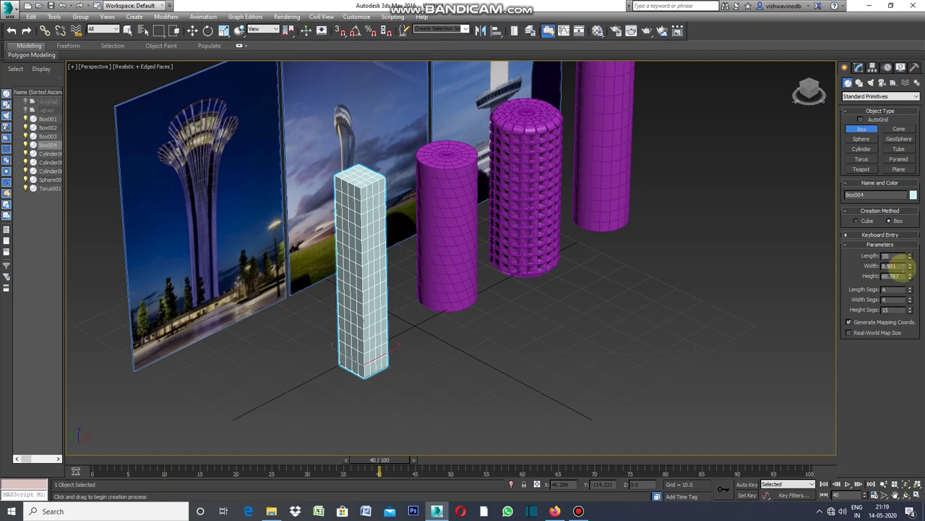
pyautogui.click(904, 266)
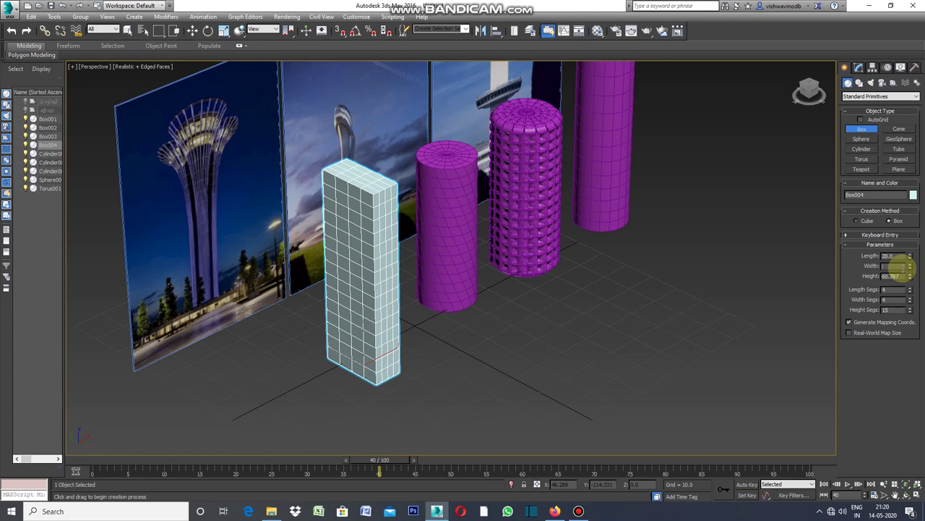
pyautogui.press('Return')
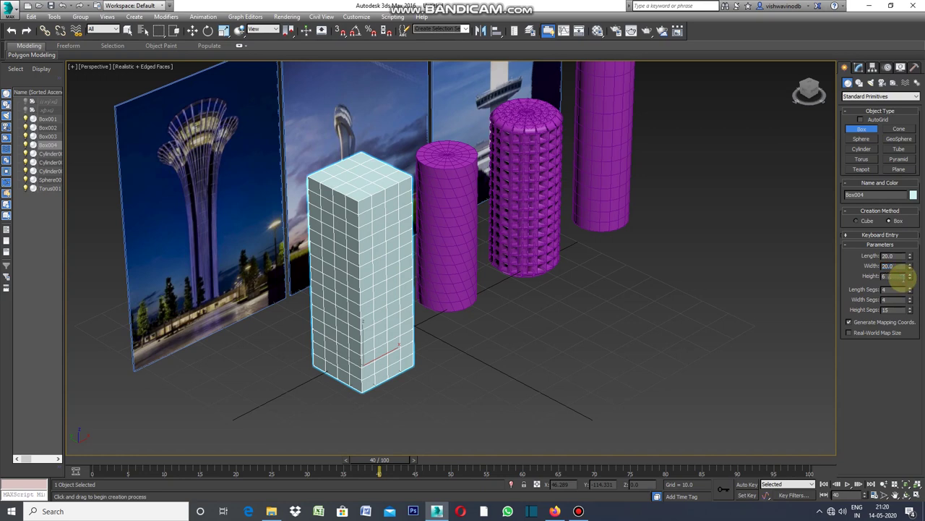
pyautogui.write('5')
pyautogui.press('Return')
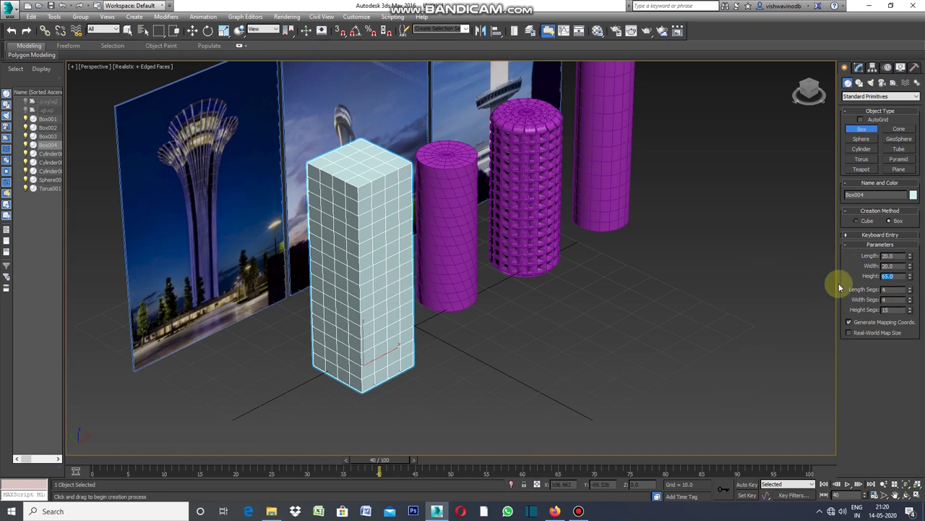
pyautogui.click(859, 67)
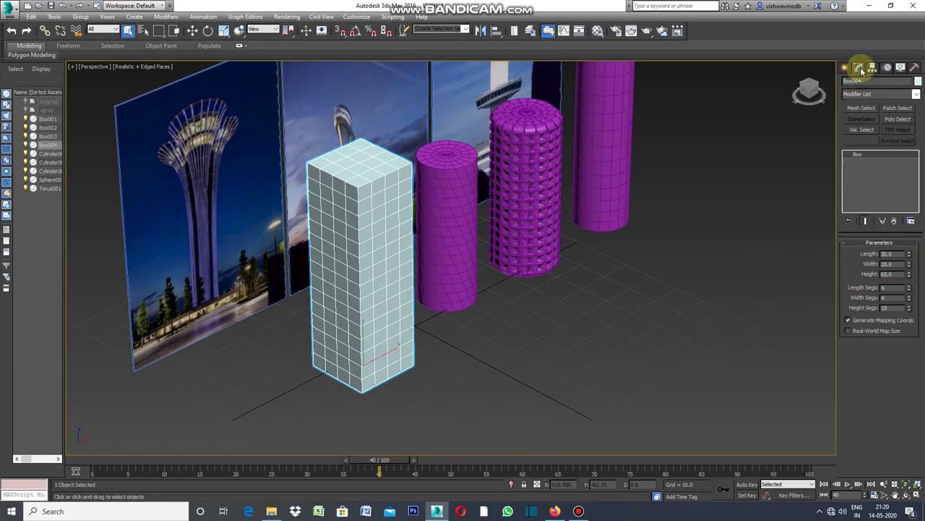
# Add an Edit Poly modifier to Box004, then a Morpher modifier on top.
pyautogui.click(918, 96)
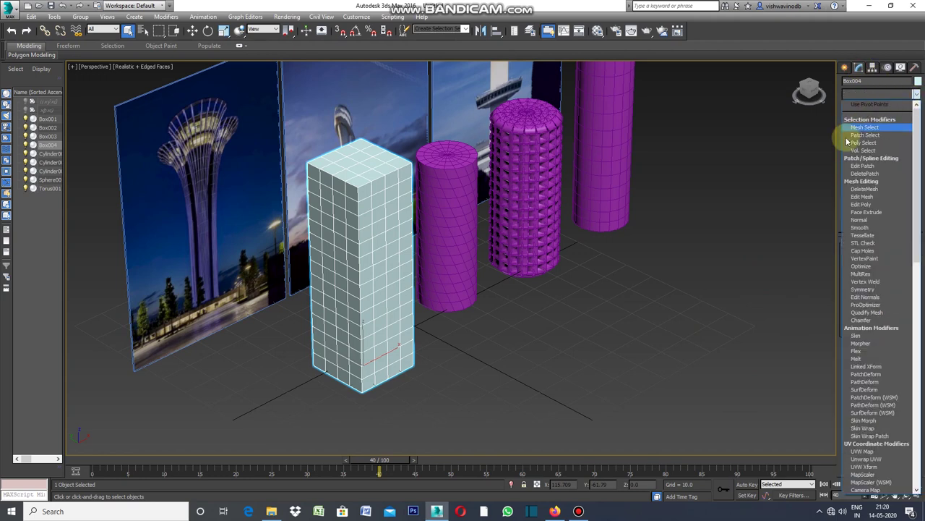
pyautogui.click(860, 205)
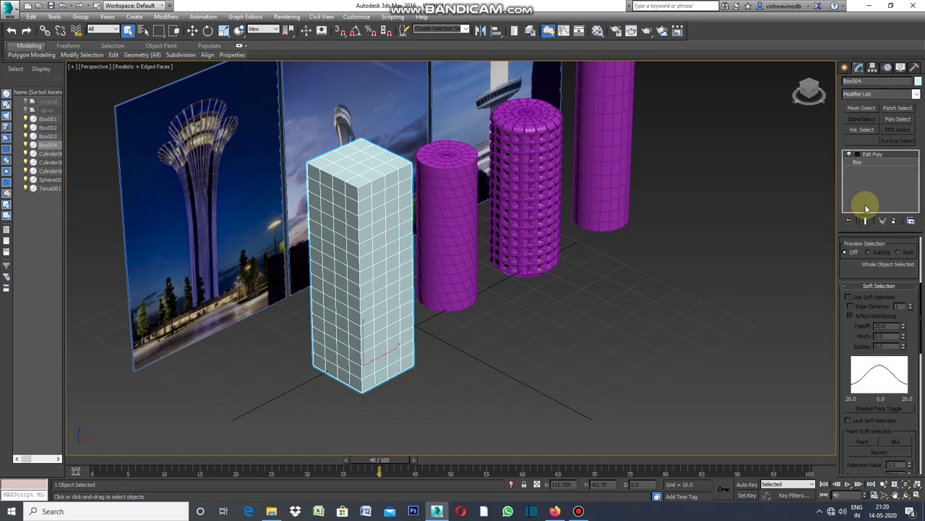
pyautogui.click(863, 220)
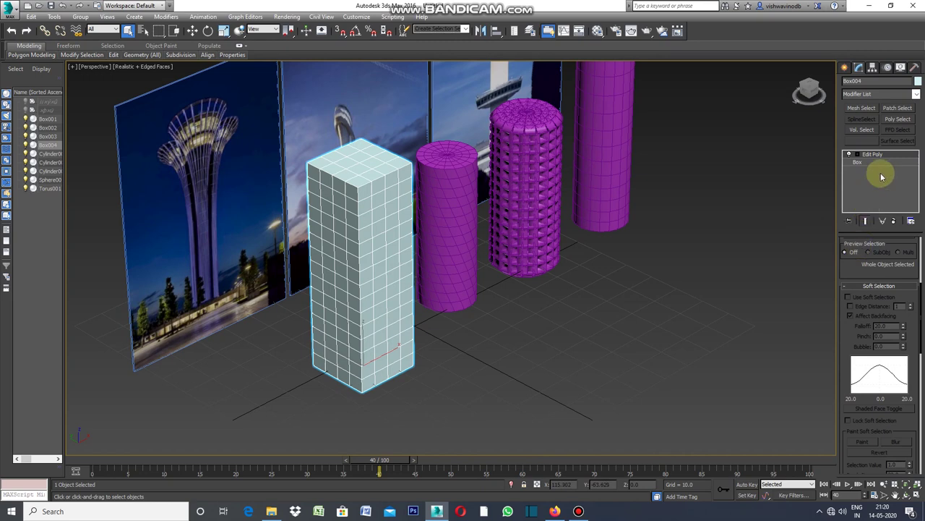
pyautogui.click(919, 95)
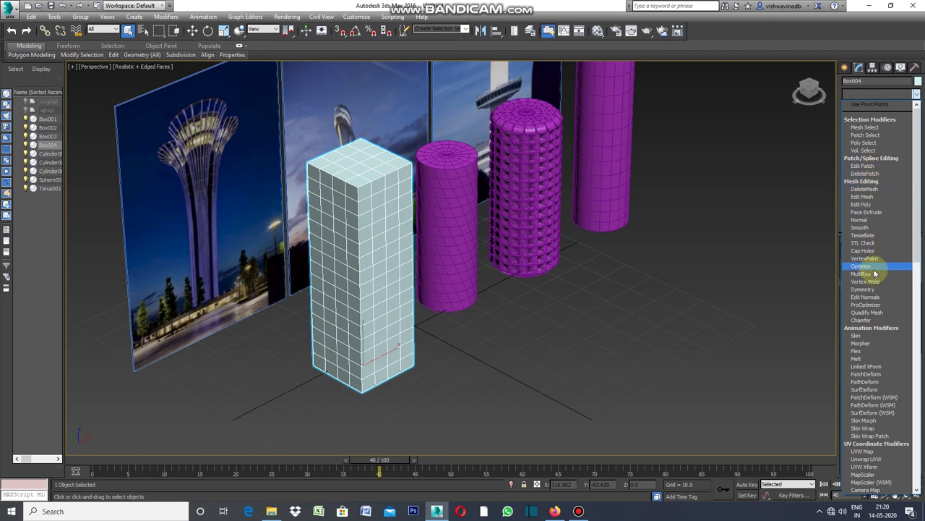
pyautogui.click(860, 342)
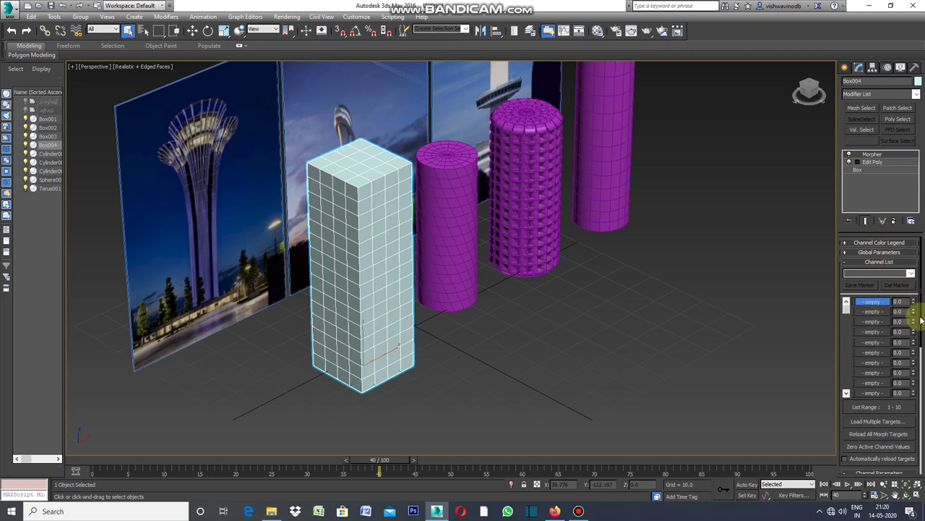
# Capture Box004's current shape into Morpher channel 1, named '1'.
pyautogui.scroll(-2, 918, 289)
pyautogui.scroll(-2, 918, 289)
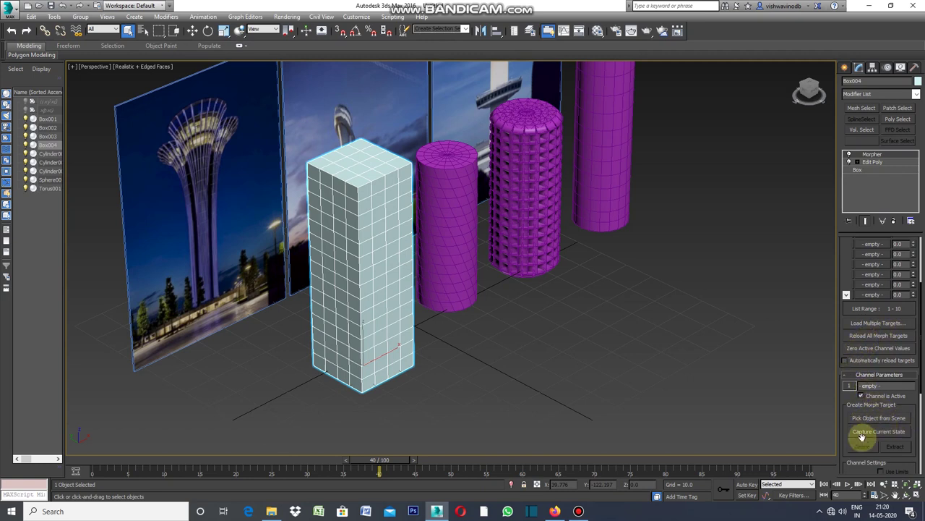
pyautogui.moveTo(922, 385); pyautogui.dragTo(919, 343)
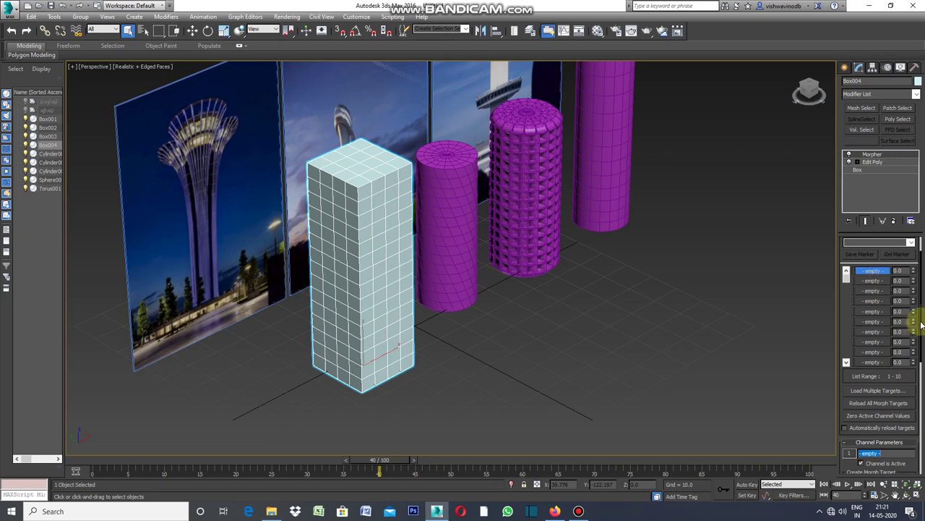
pyautogui.moveTo(922, 325); pyautogui.dragTo(922, 374)
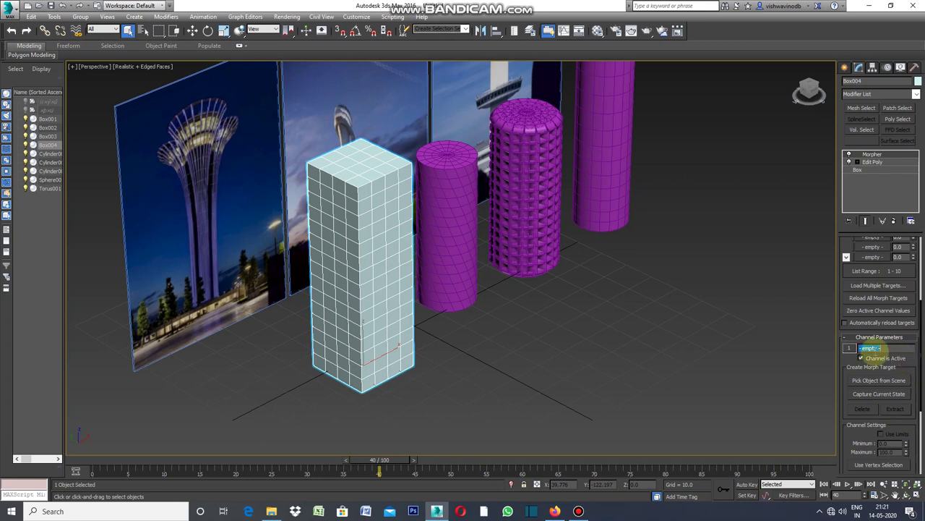
pyautogui.click(875, 394)
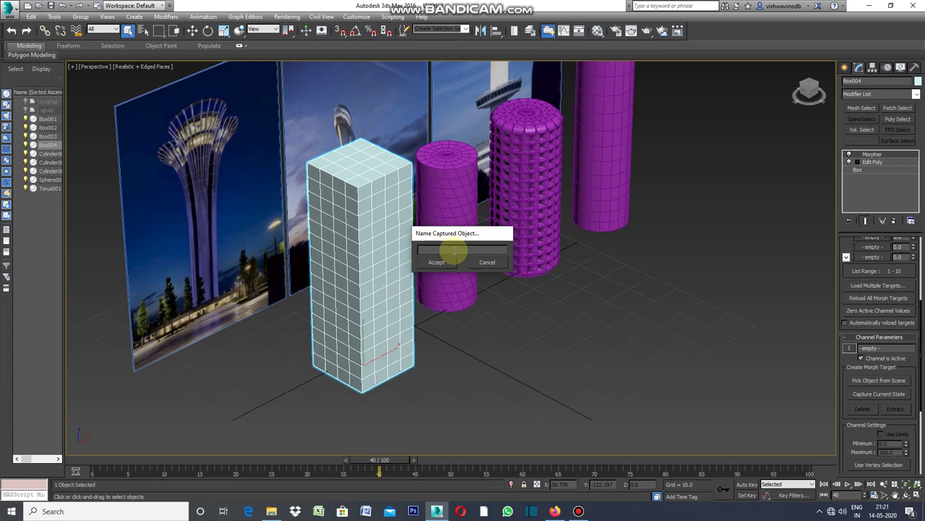
pyautogui.write('1')
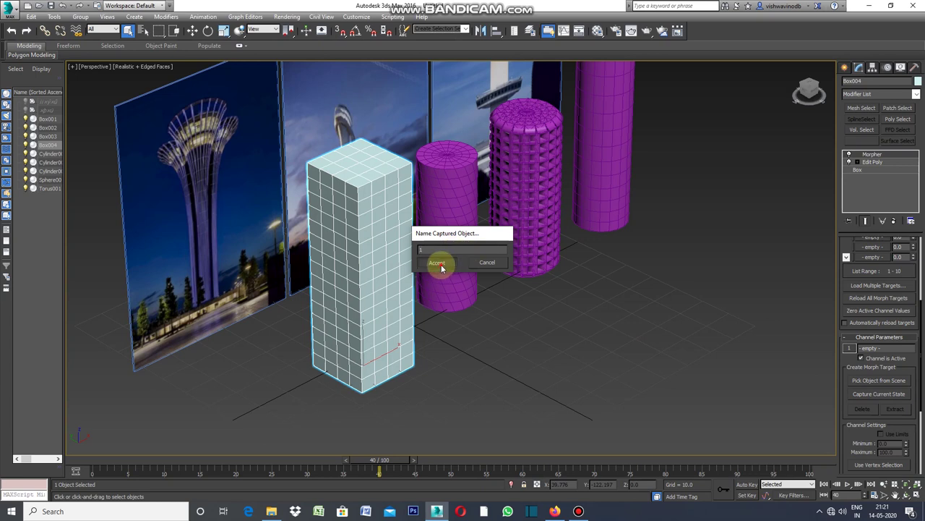
pyautogui.click(437, 262)
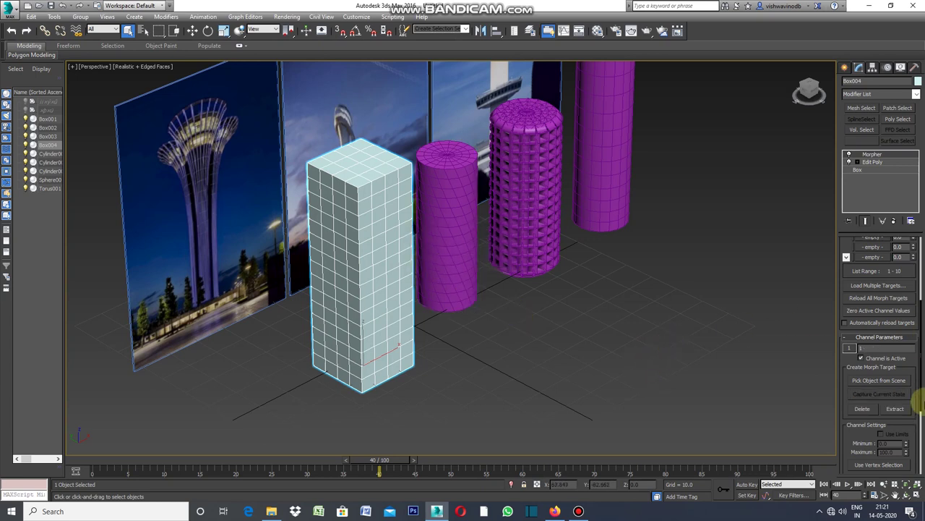
pyautogui.moveTo(922, 316); pyautogui.dragTo(923, 256)
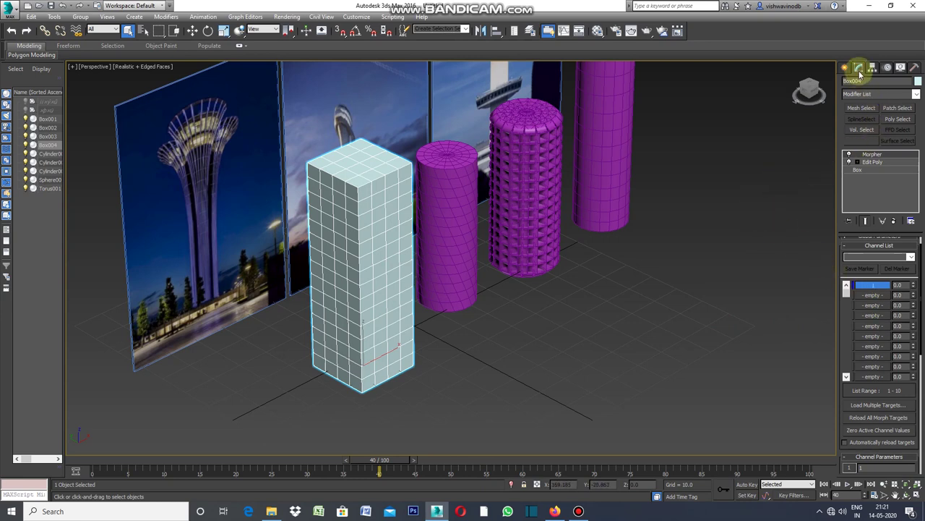
pyautogui.click(873, 162)
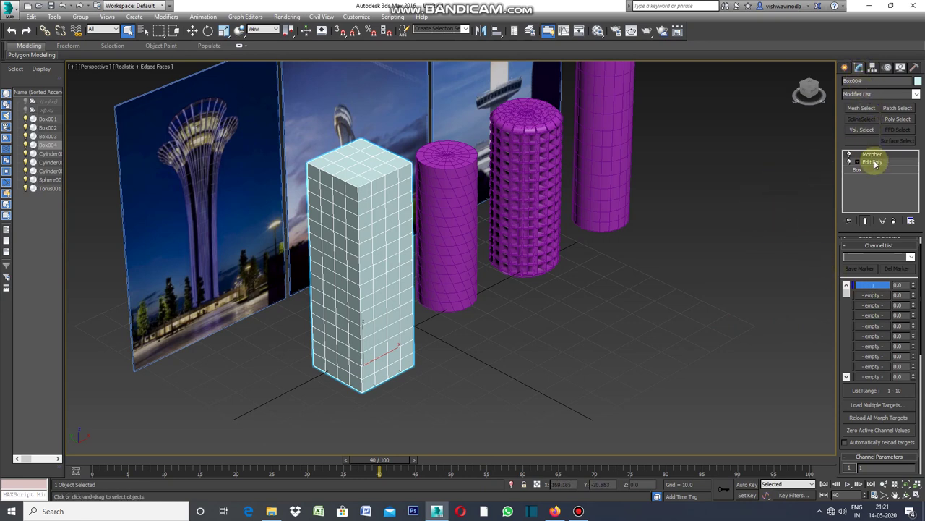
# Shrink Box004's base Length and Width to 2, turning it into a thin pillar.
pyautogui.click(873, 162)
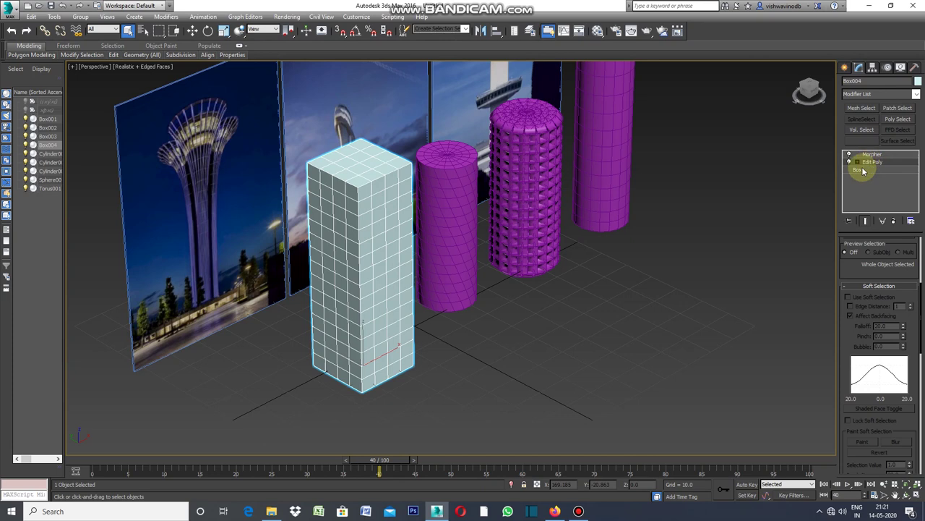
pyautogui.click(859, 171)
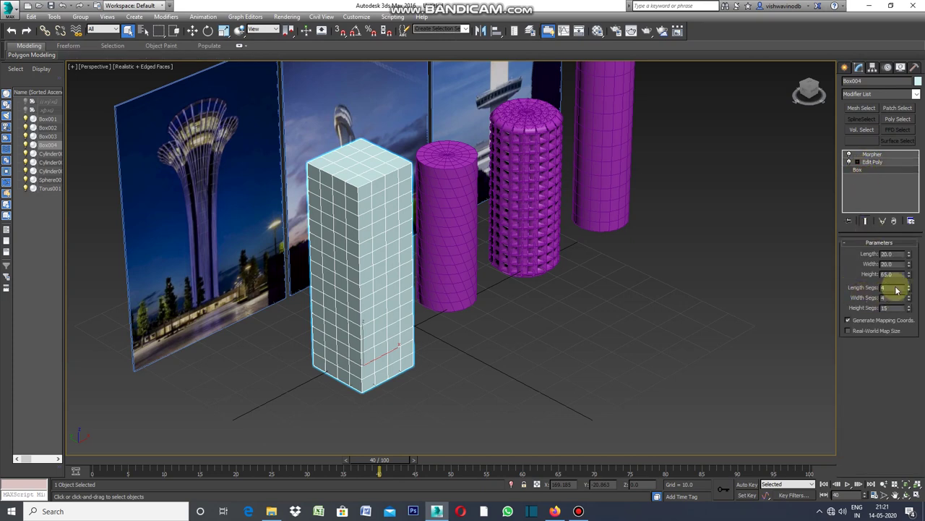
pyautogui.click(896, 256)
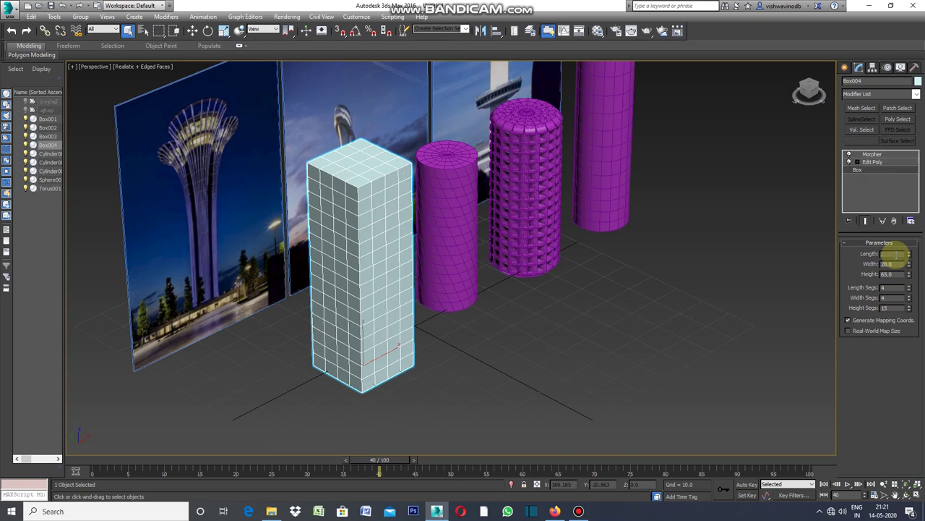
pyautogui.press('BackSpace')
pyautogui.write('2')
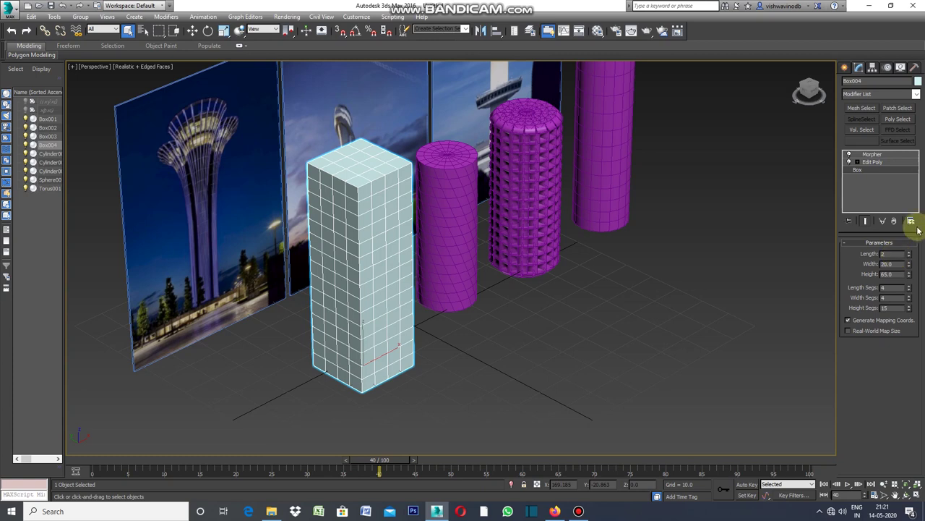
pyautogui.click(893, 264)
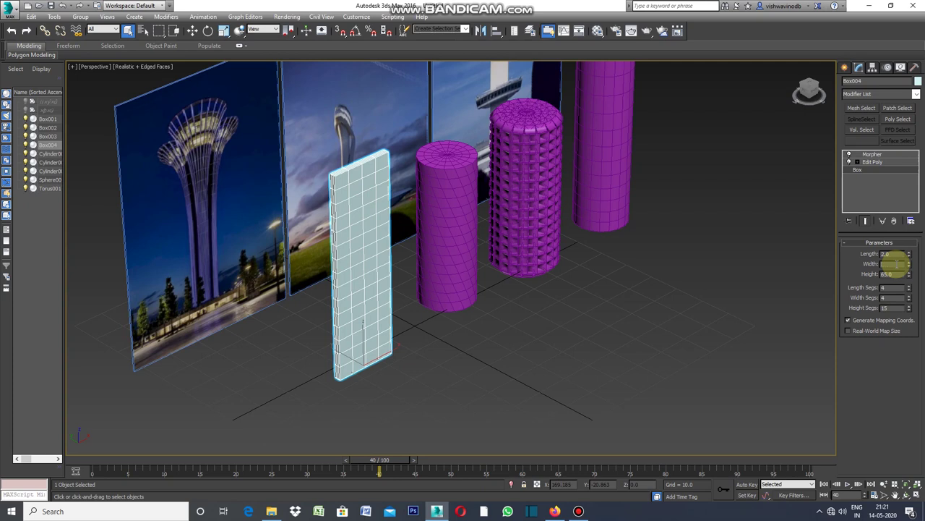
pyautogui.write('2')
pyautogui.press('Return')
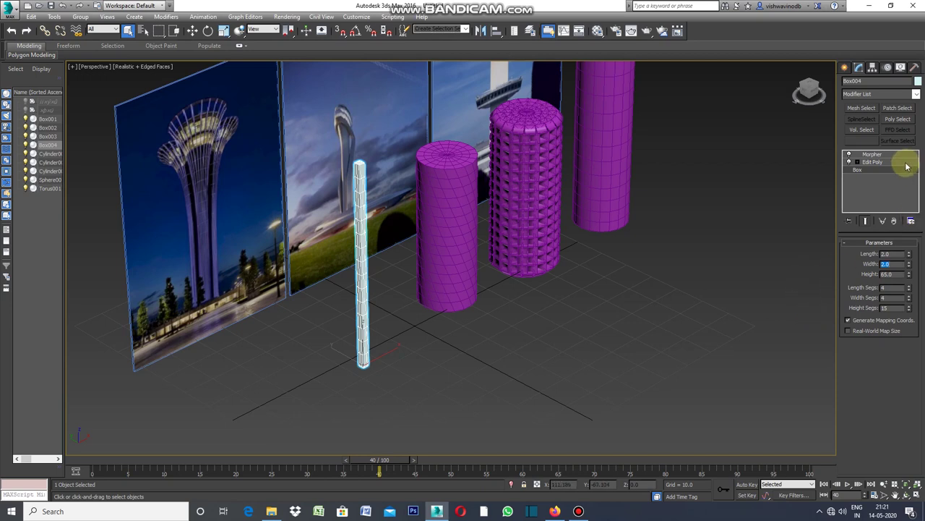
pyautogui.click(875, 155)
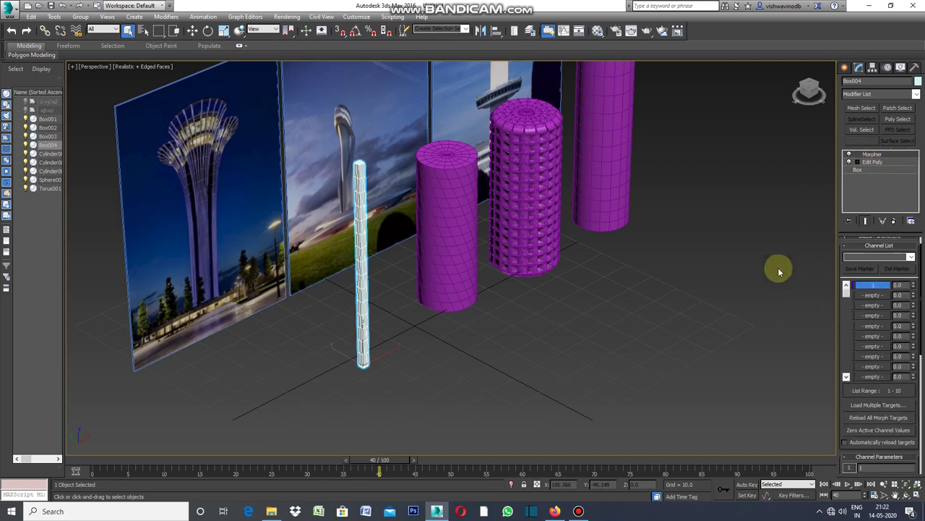
# Capture the thin-pillar shape into Morpher channel 2, named '2'.
pyautogui.click(875, 297)
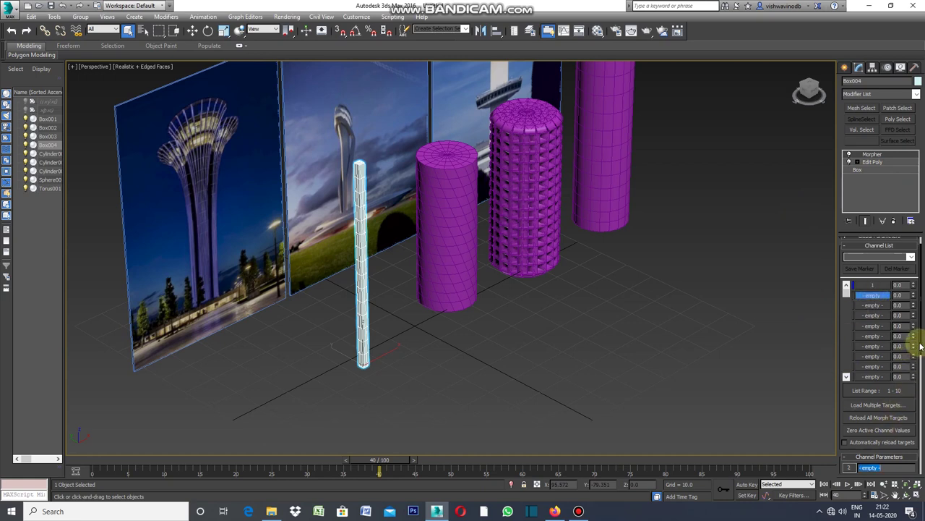
pyautogui.scroll(-2, 918, 347)
pyautogui.scroll(-2, 915, 354)
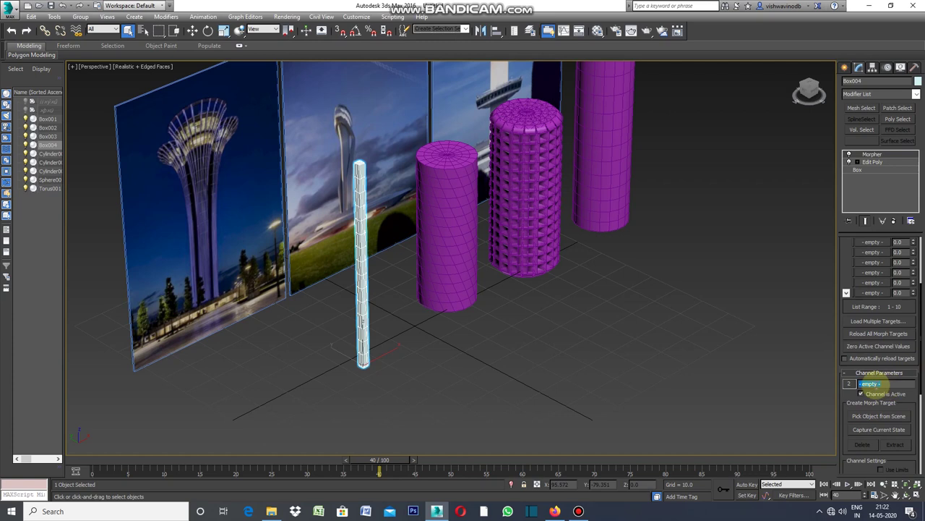
pyautogui.click(878, 429)
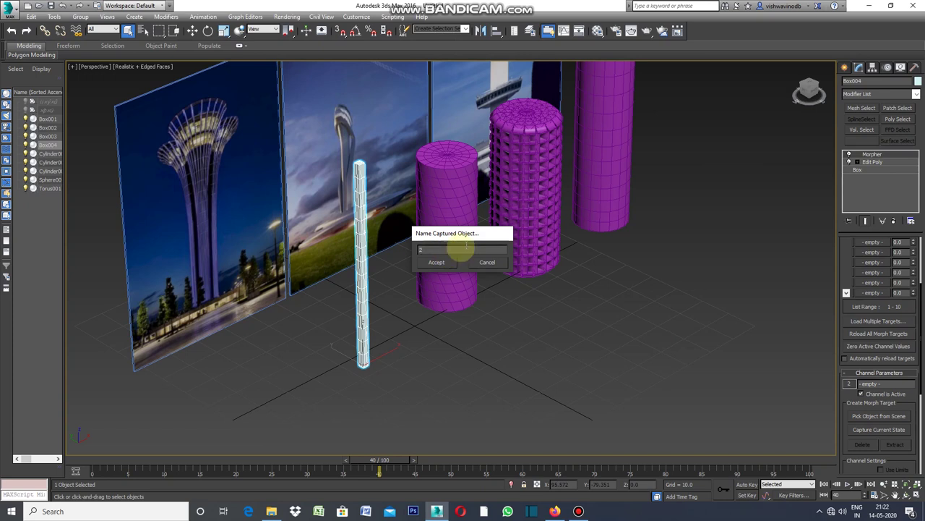
pyautogui.click(443, 263)
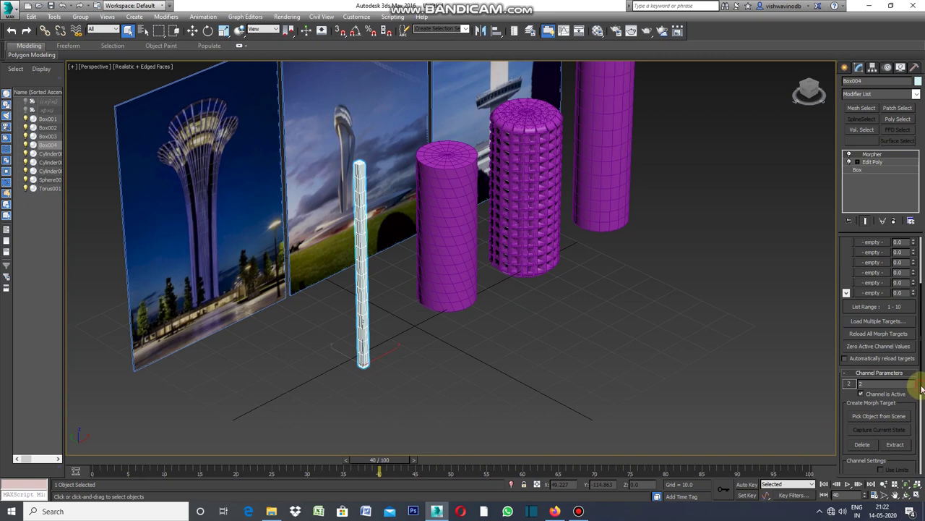
pyautogui.scroll(3, 896, 362)
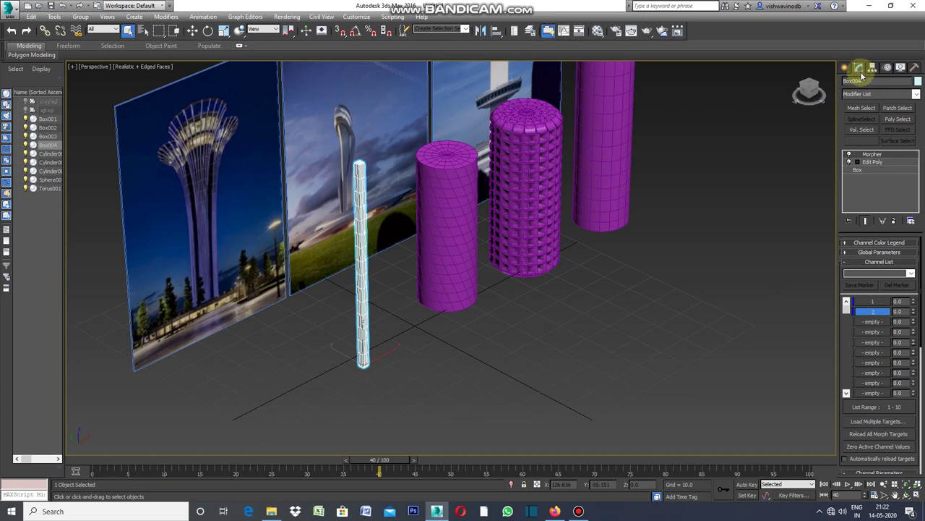
pyautogui.click(771, 177)
pyautogui.click(361, 257)
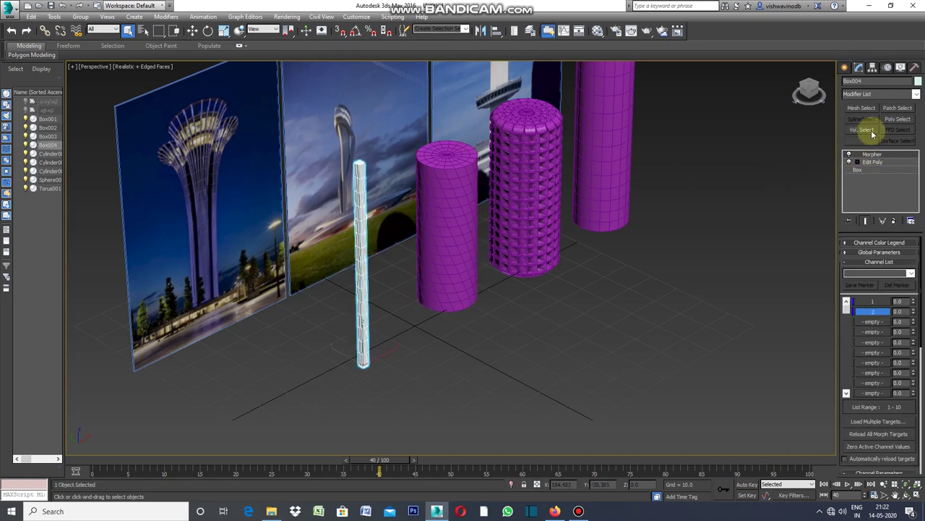
pyautogui.click(864, 169)
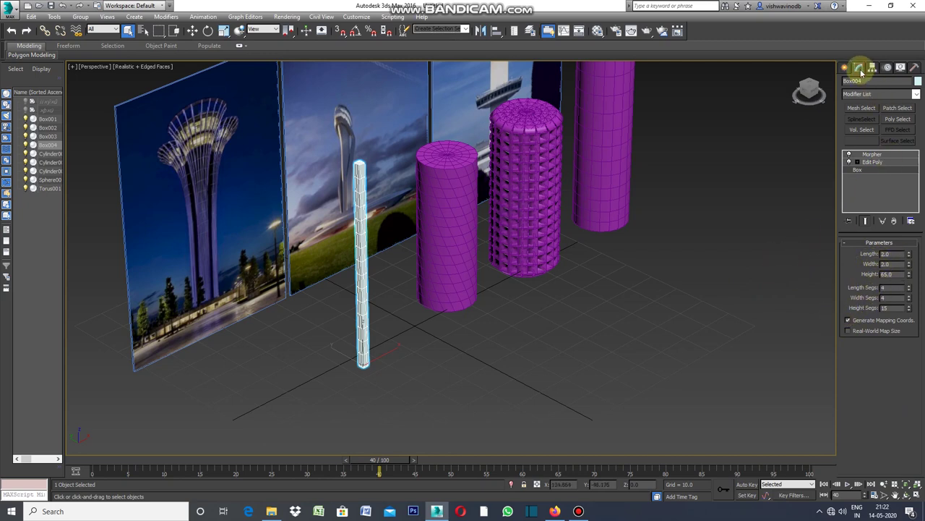
pyautogui.click(886, 310)
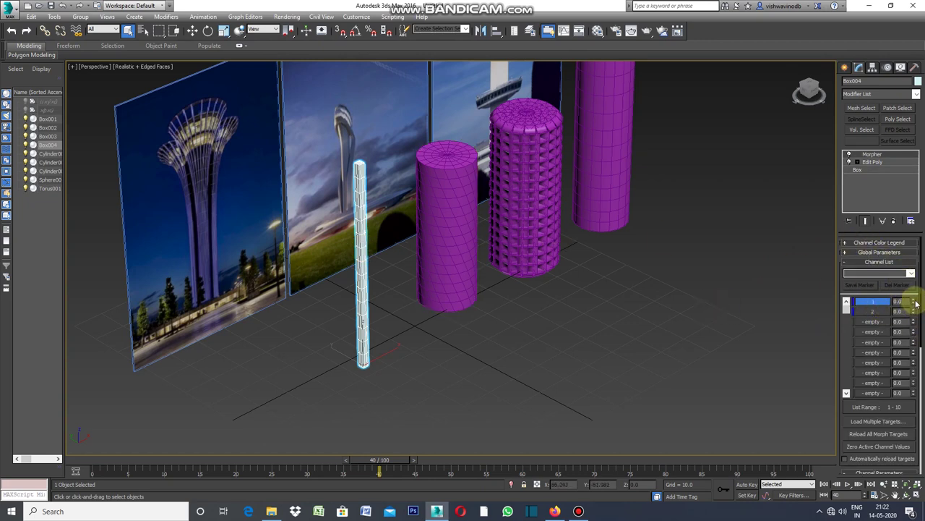
# Raise Morpher channel 1 to 100.0 so the pillar shows the wide box shape.
pyautogui.click(915, 301)
pyautogui.moveTo(915, 302); pyautogui.dragTo(915, 302)
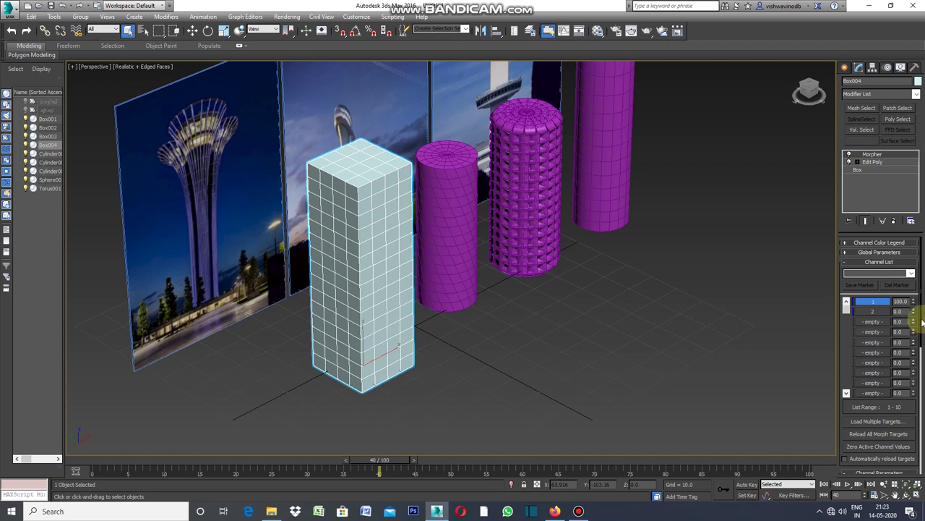
pyautogui.moveTo(922, 322); pyautogui.dragTo(922, 327)
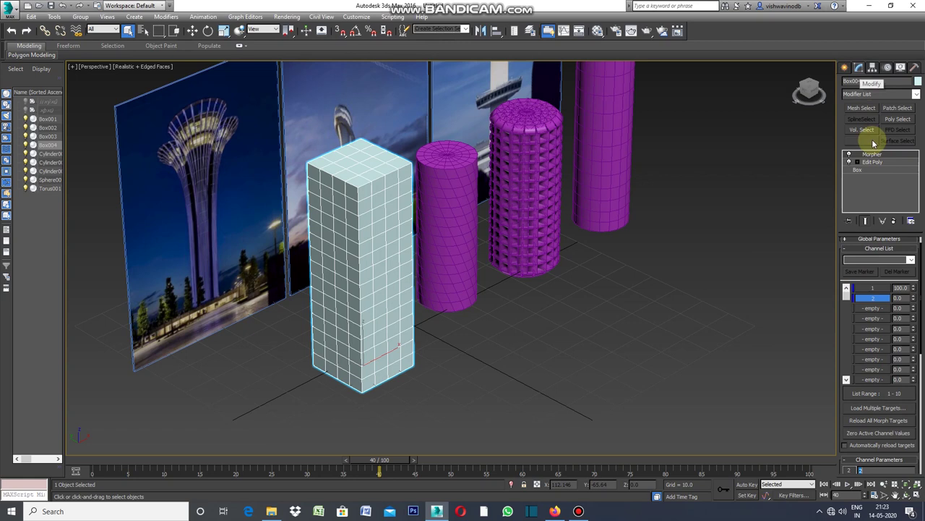
# Enter Box004's Edit Poly Vertex level with Use Soft Selection on at Falloff 20.0.
pyautogui.click(871, 163)
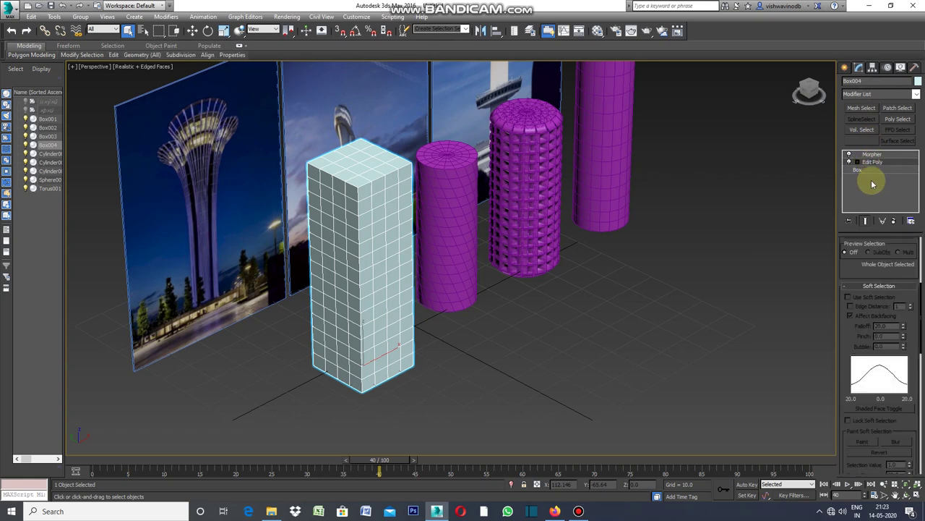
pyautogui.click(859, 164)
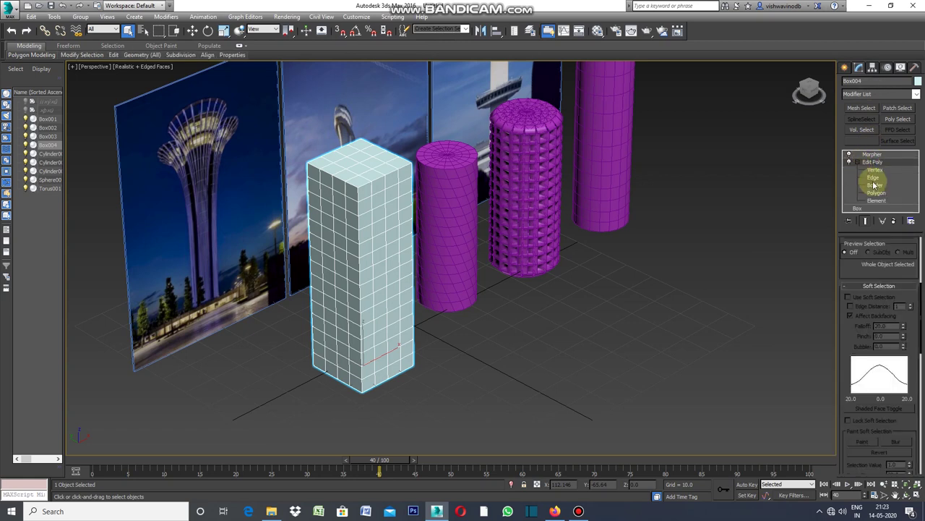
pyautogui.click(875, 170)
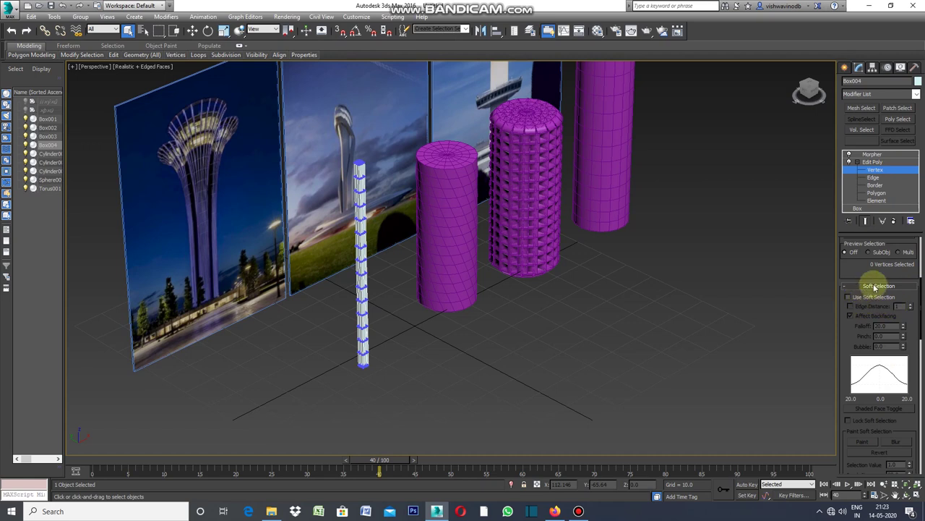
pyautogui.click(849, 297)
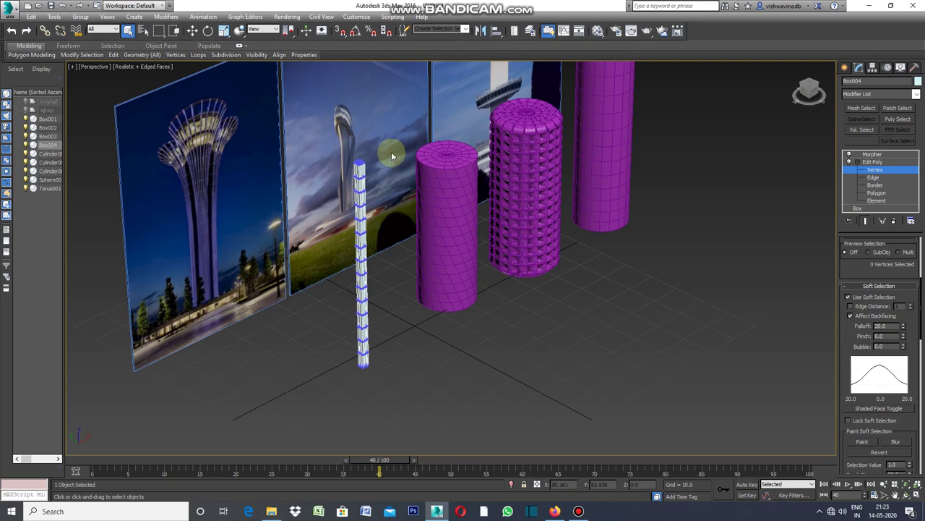
pyautogui.moveTo(391, 152); pyautogui.dragTo(339, 190)
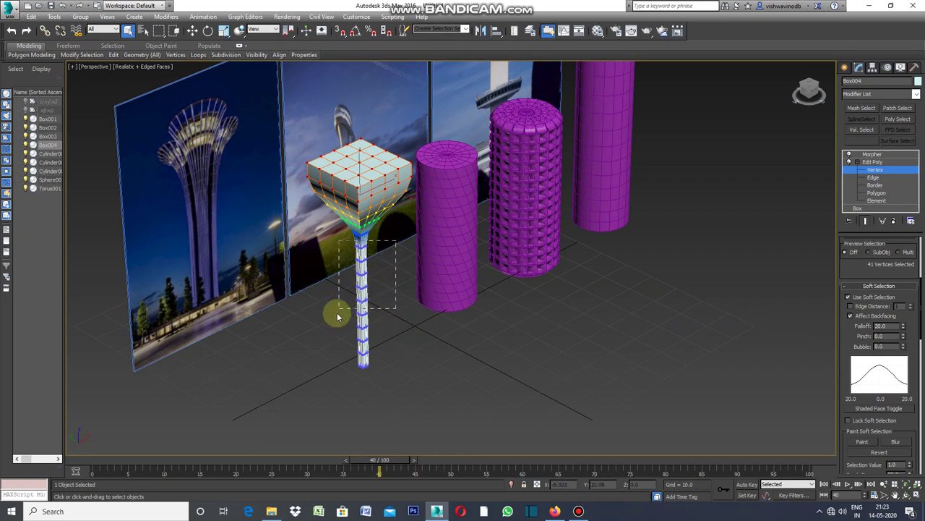
pyautogui.hotkey('ctrl', 'z')
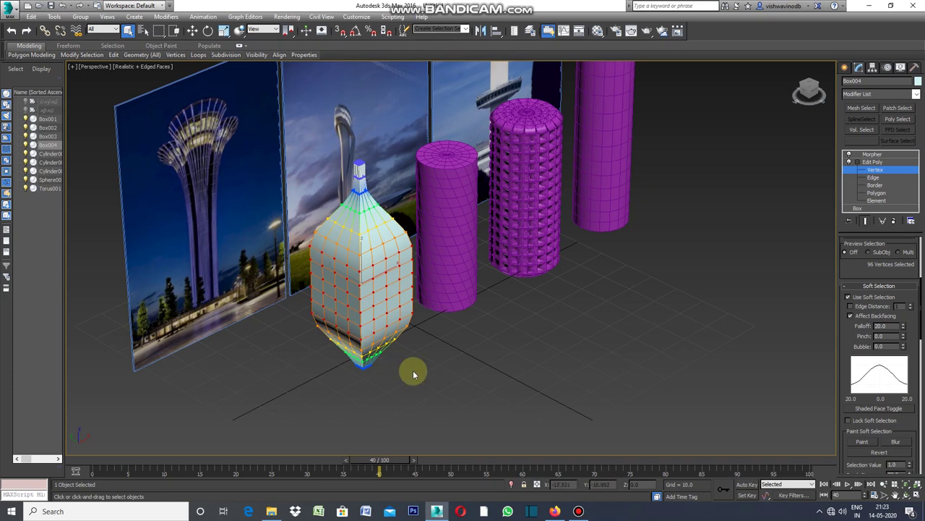
pyautogui.hotkey('ctrl', 'z')
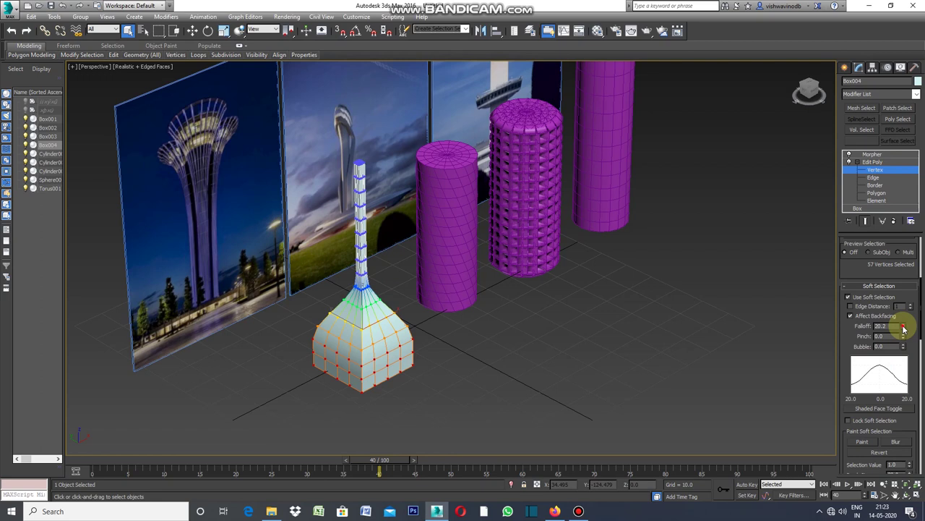
pyautogui.moveTo(903, 329); pyautogui.dragTo(903, 328)
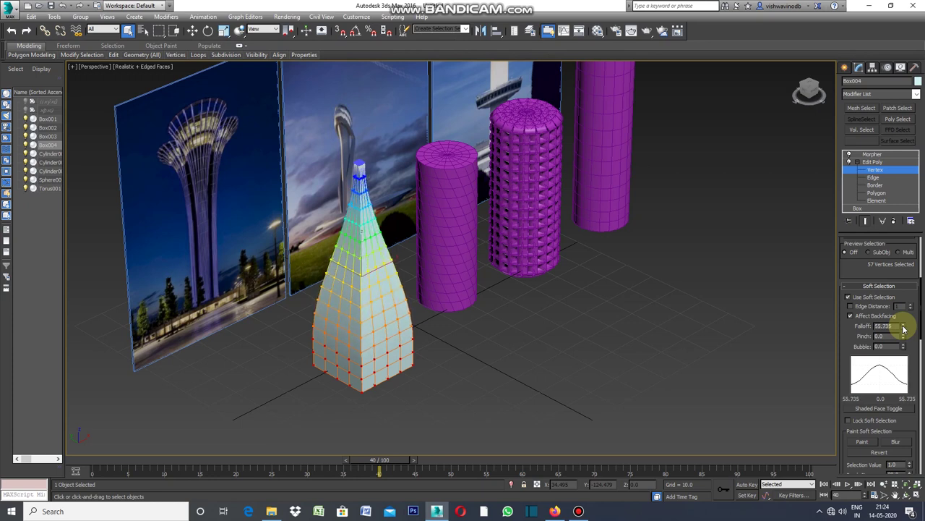
pyautogui.click(812, 329)
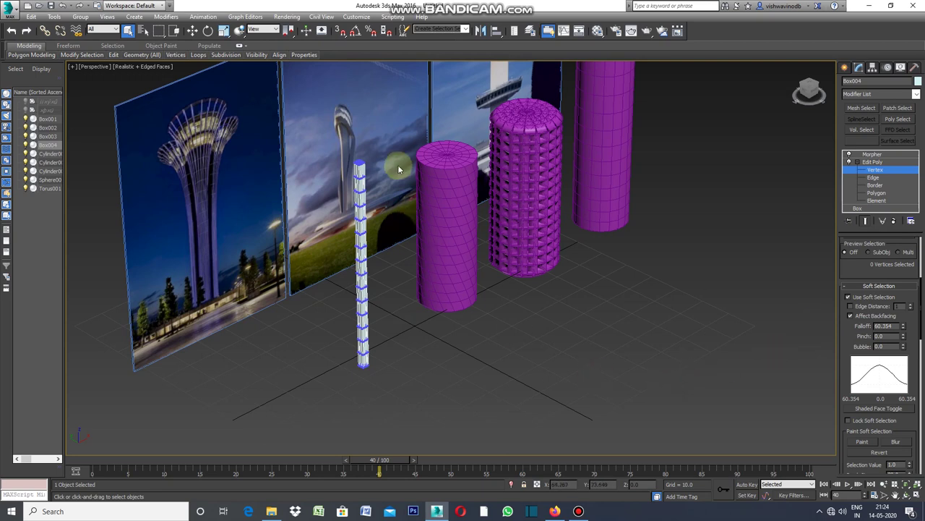
pyautogui.moveTo(398, 160); pyautogui.dragTo(332, 222)
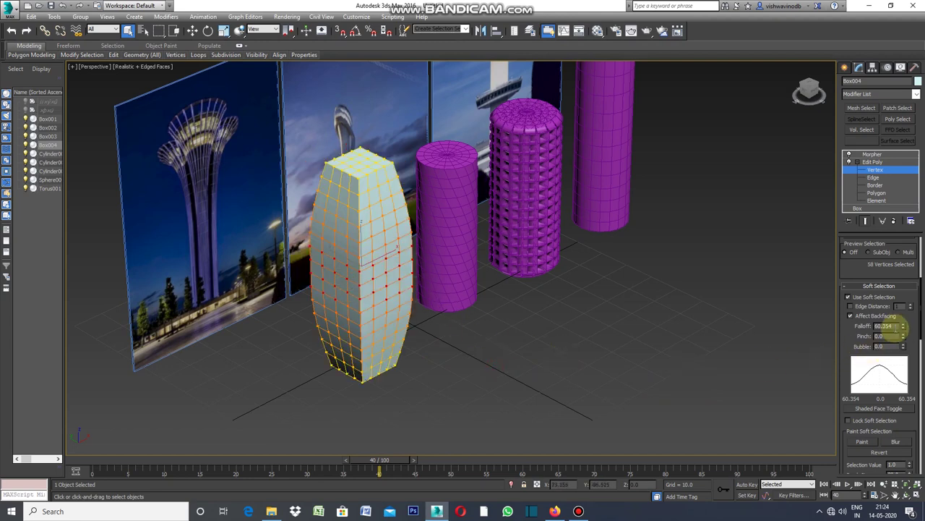
pyautogui.moveTo(903, 331); pyautogui.dragTo(903, 330)
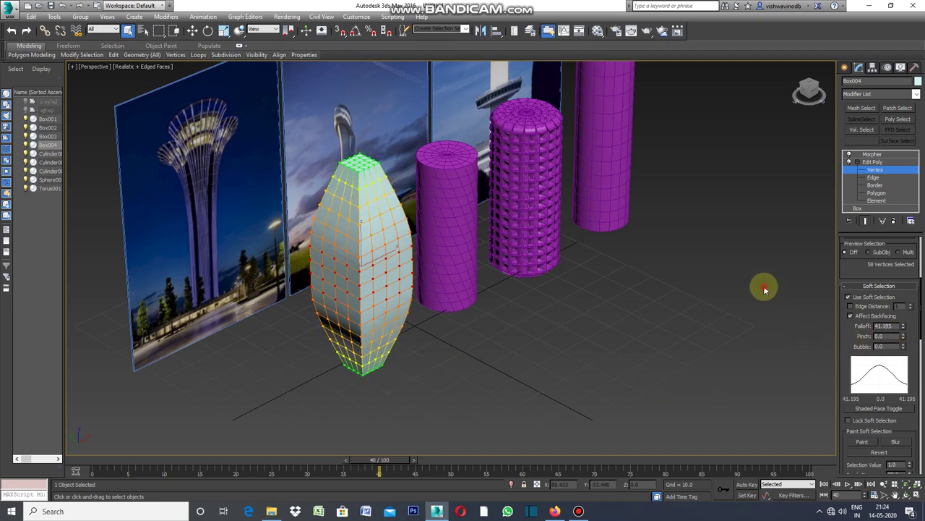
pyautogui.hotkey('ctrl', 'z')
pyautogui.hotkey('ctrl', 'z')
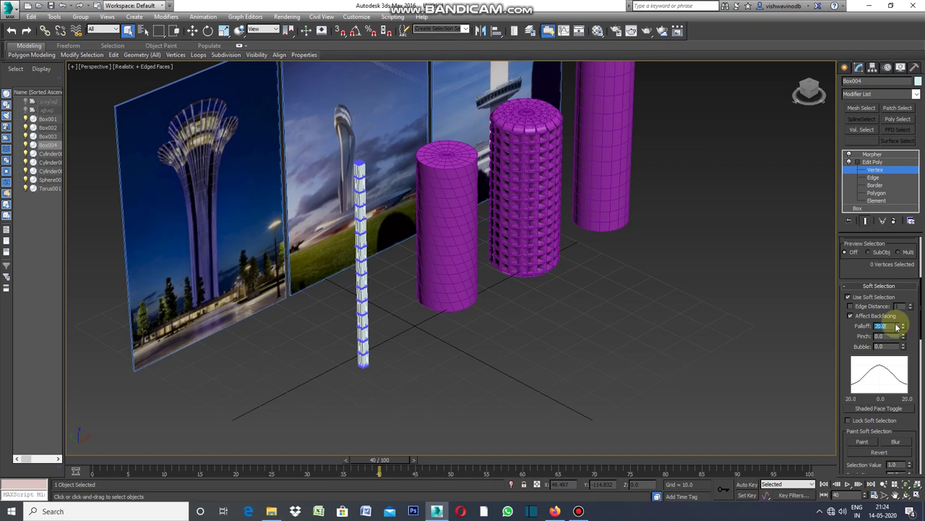
pyautogui.click(772, 269)
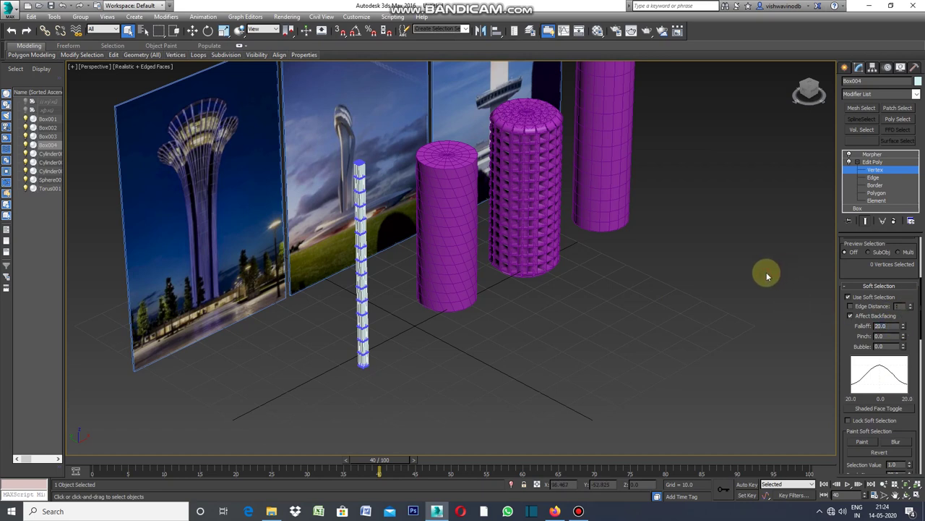
# Lower Box004 slightly and move it to the back right beside the purple cylinders.
pyautogui.click(846, 70)
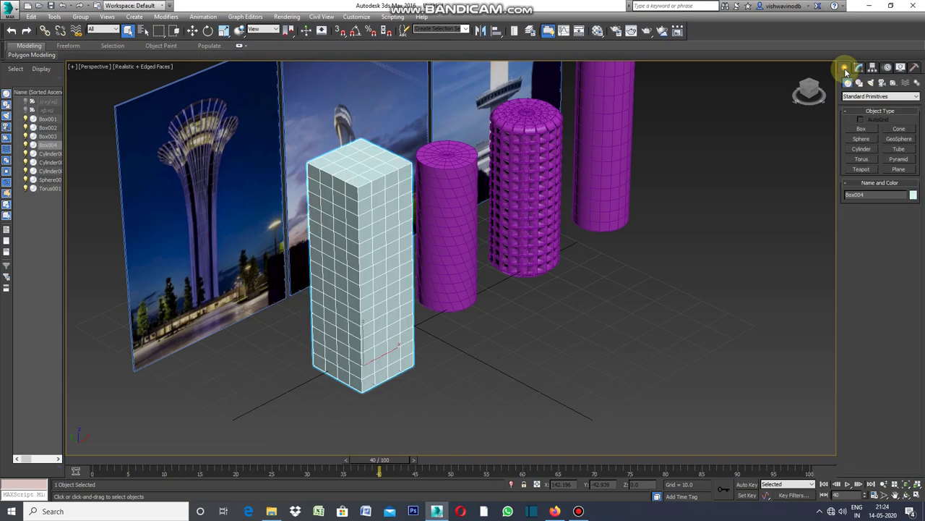
pyautogui.click(695, 212)
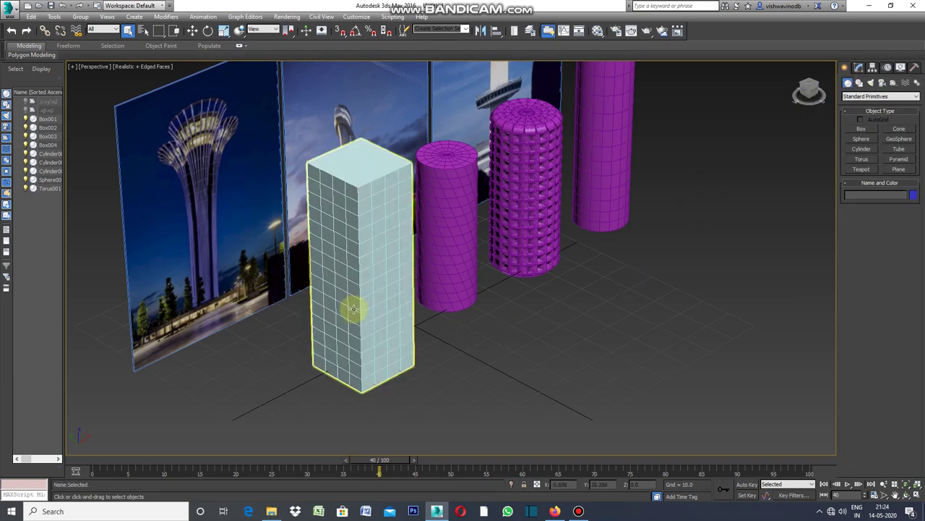
pyautogui.click(193, 30)
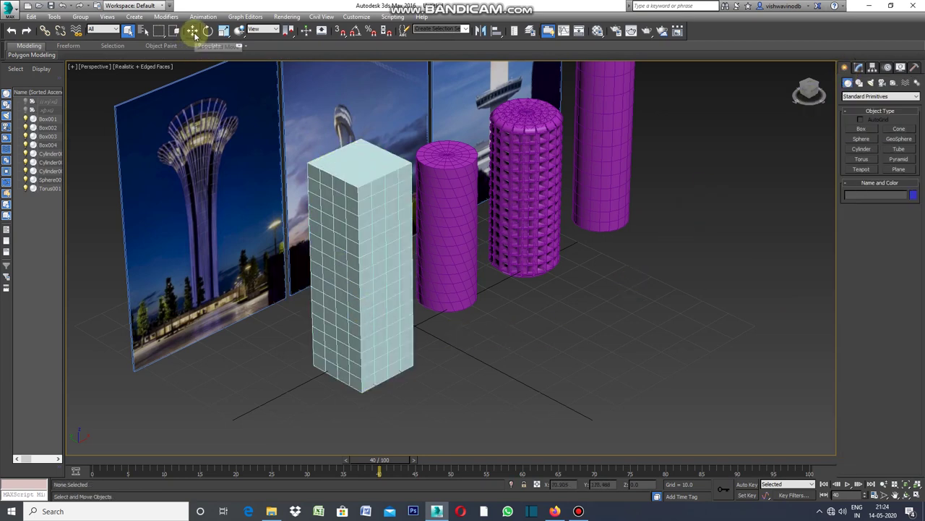
pyautogui.click(360, 249)
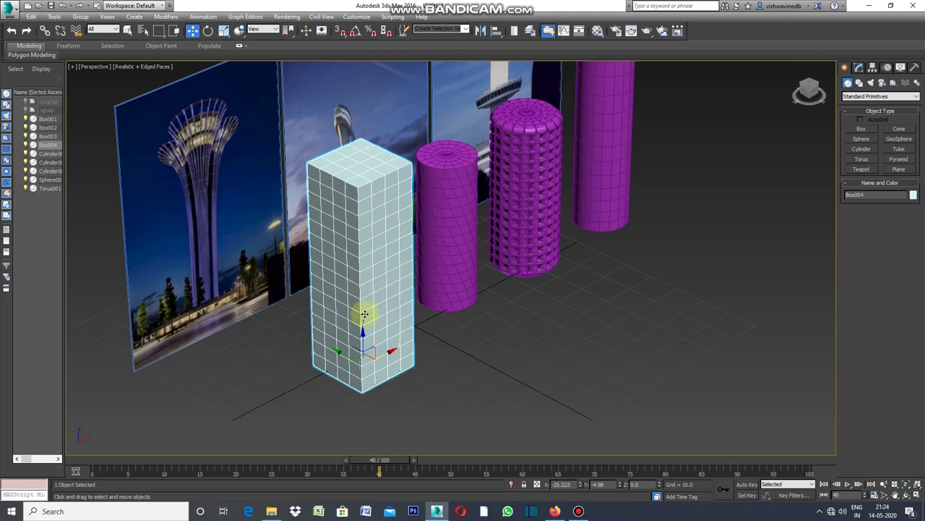
pyautogui.moveTo(363, 342); pyautogui.dragTo(395, 382)
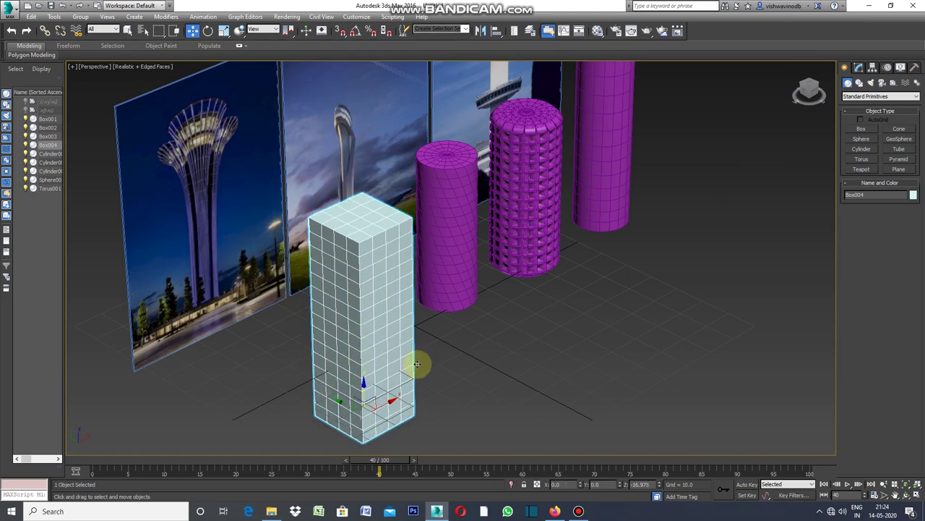
pyautogui.moveTo(389, 388); pyautogui.dragTo(573, 249)
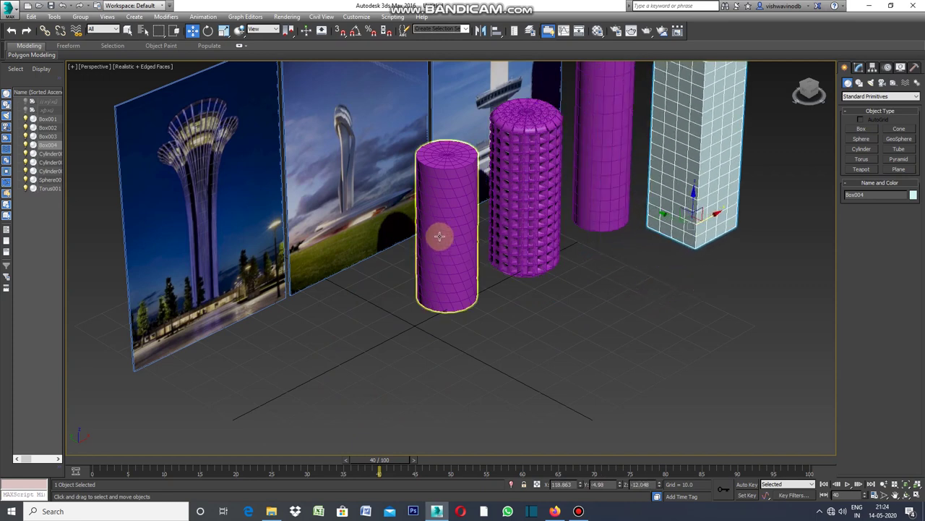
pyautogui.click(442, 243)
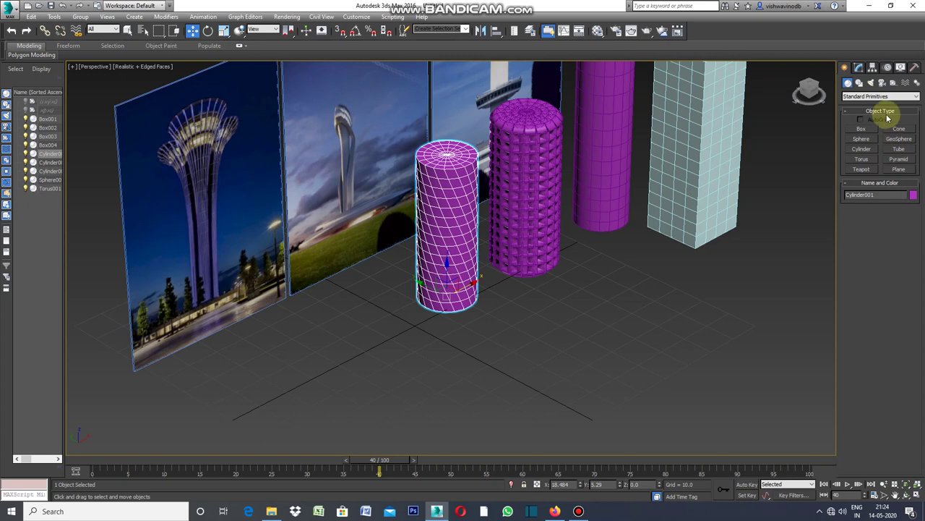
# Put Cylinder001's Edit Poly at Vertex level and select the Soft Selection Falloff value 16.679.
pyautogui.click(859, 68)
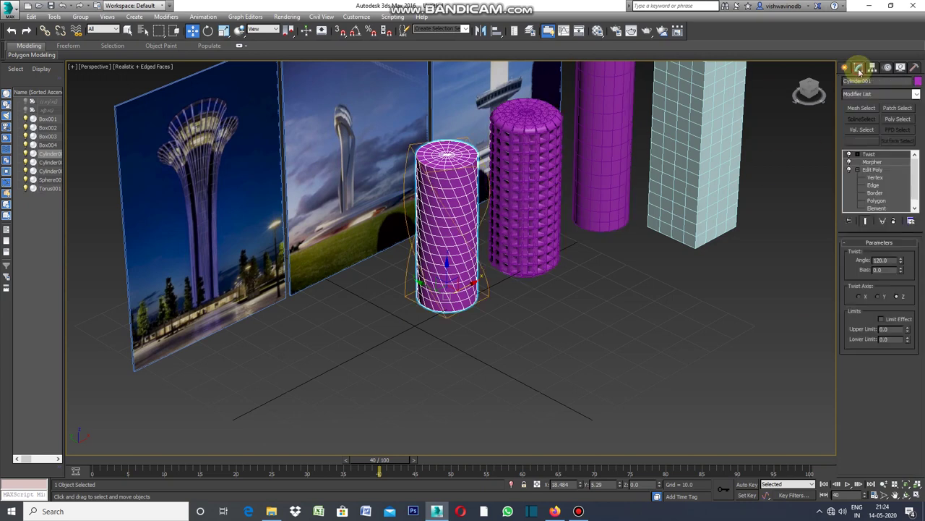
pyautogui.click(872, 169)
pyautogui.click(875, 177)
pyautogui.doubleClick(888, 326)
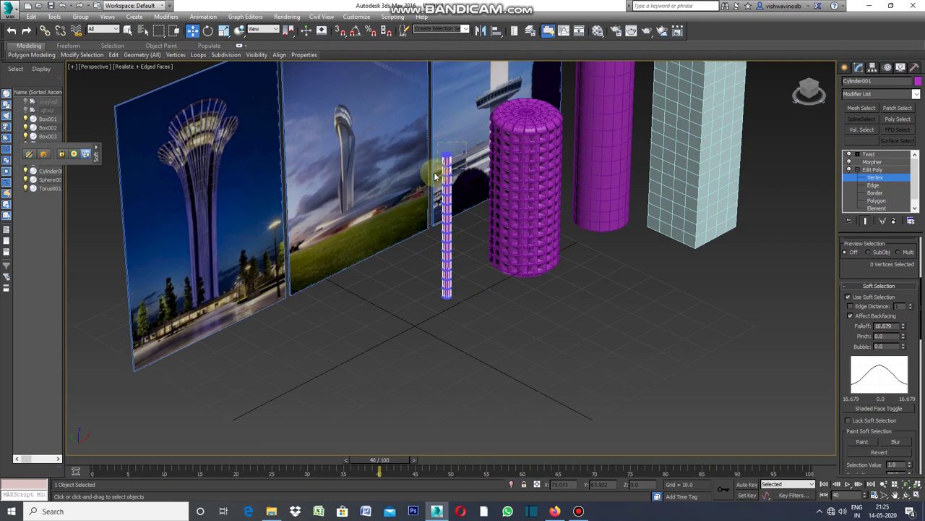
pyautogui.moveTo(439, 172); pyautogui.dragTo(427, 192)
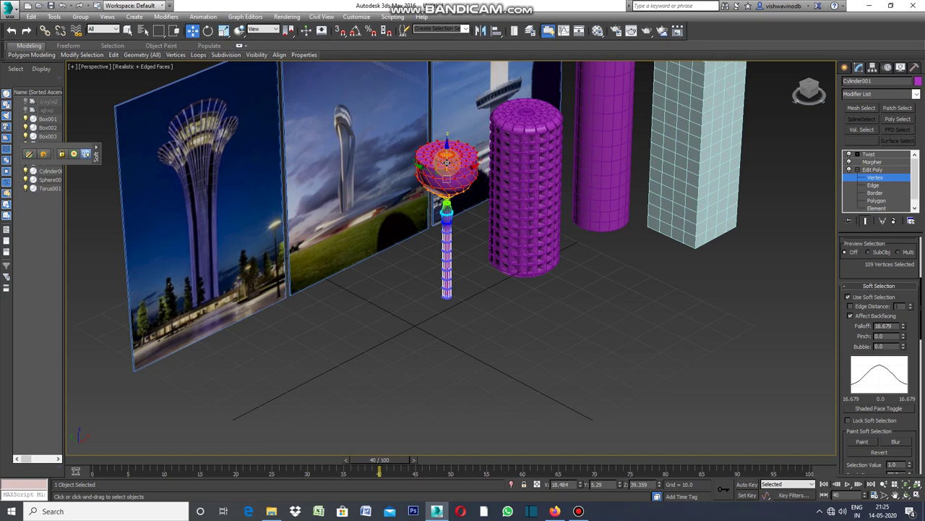
pyautogui.moveTo(446, 163)
pyautogui.mouseDown()
pyautogui.moveTo(458, 368)
pyautogui.moveTo(468, 388)
pyautogui.mouseUp()
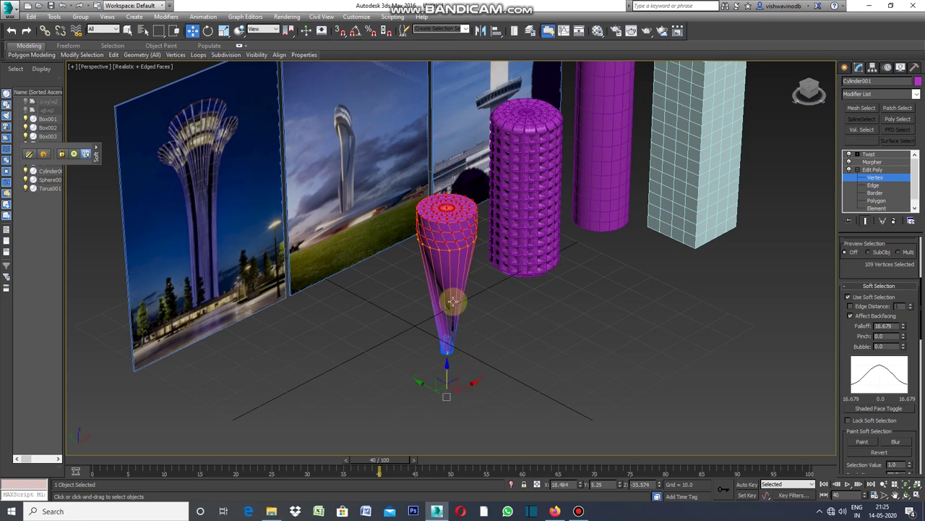
pyautogui.moveTo(448, 375); pyautogui.dragTo(458, 135)
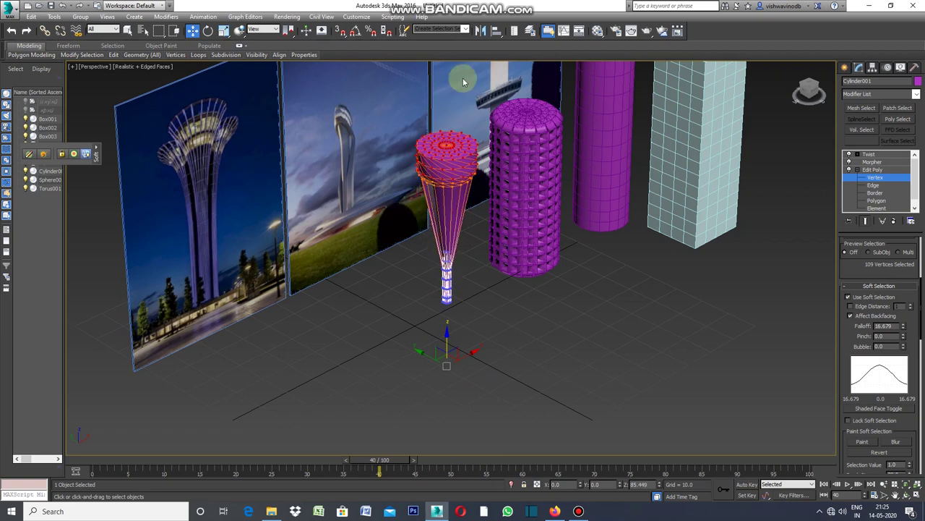
pyautogui.moveTo(458, 135)
pyautogui.mouseDown()
pyautogui.moveTo(456, 278)
pyautogui.moveTo(471, 118)
pyautogui.mouseUp()
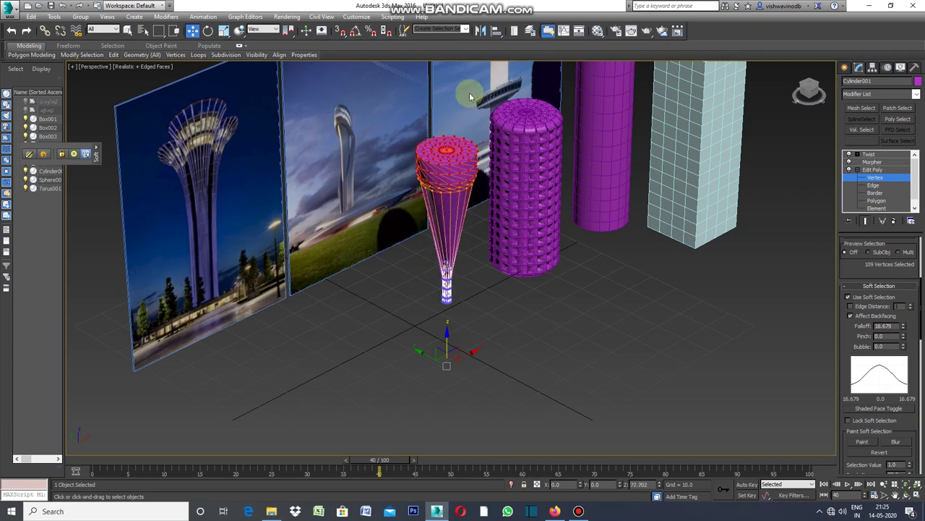
pyautogui.hotkey('ctrl', 'z')
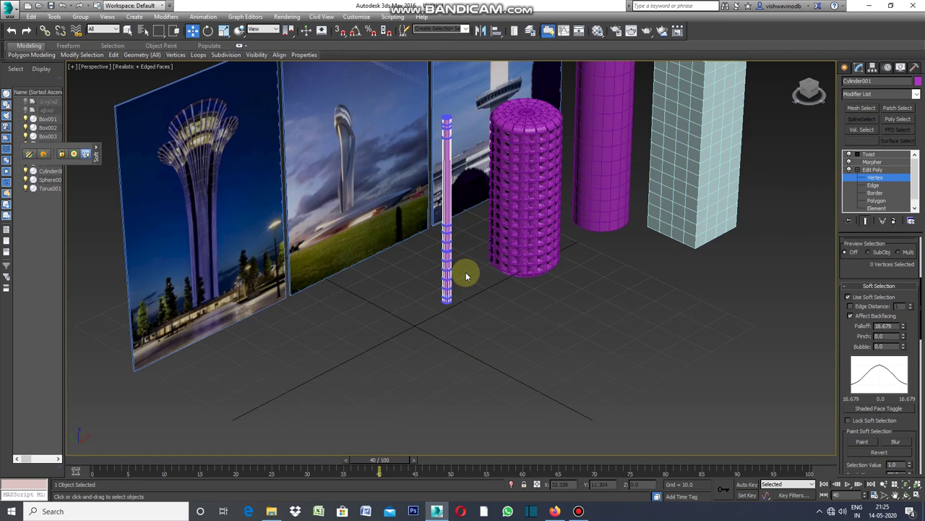
pyautogui.moveTo(477, 241); pyautogui.dragTo(436, 274)
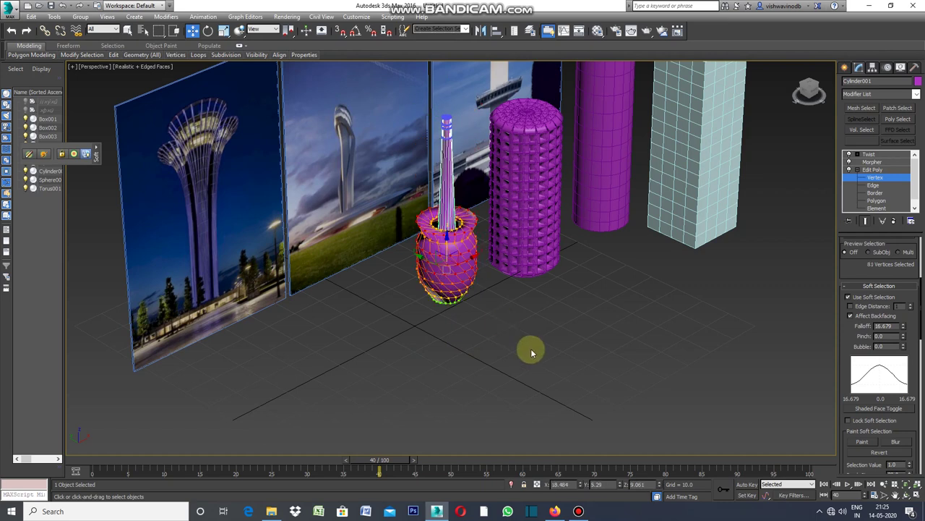
pyautogui.click(896, 497)
pyautogui.moveTo(680, 382); pyautogui.dragTo(592, 412)
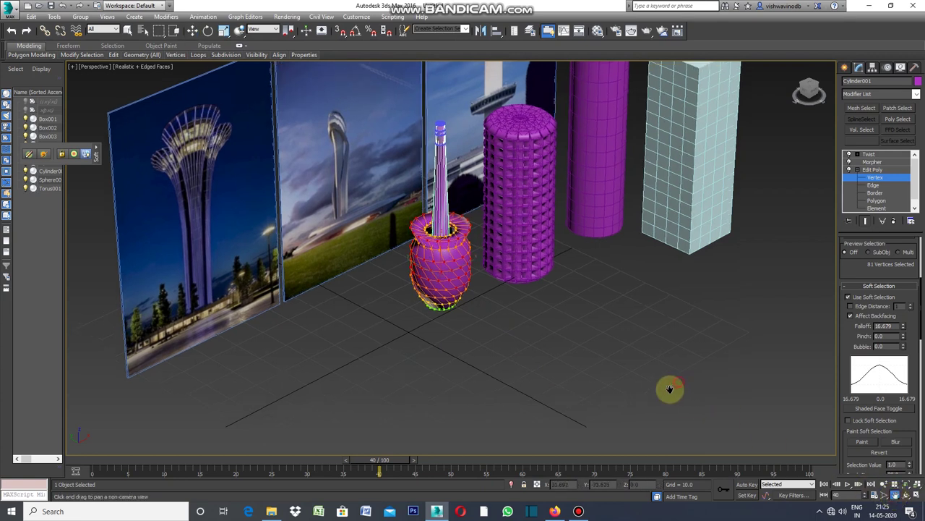
pyautogui.click(403, 299)
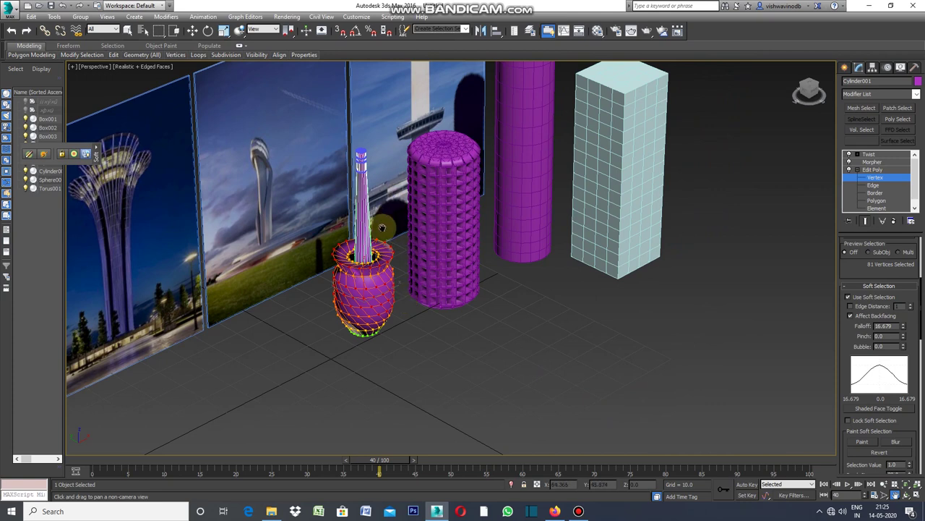
pyautogui.press('w')
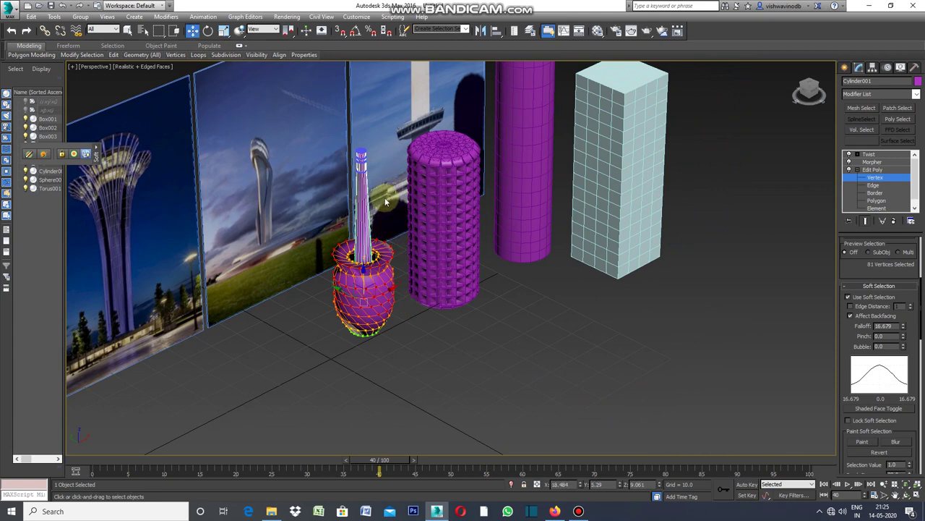
pyautogui.click(334, 241)
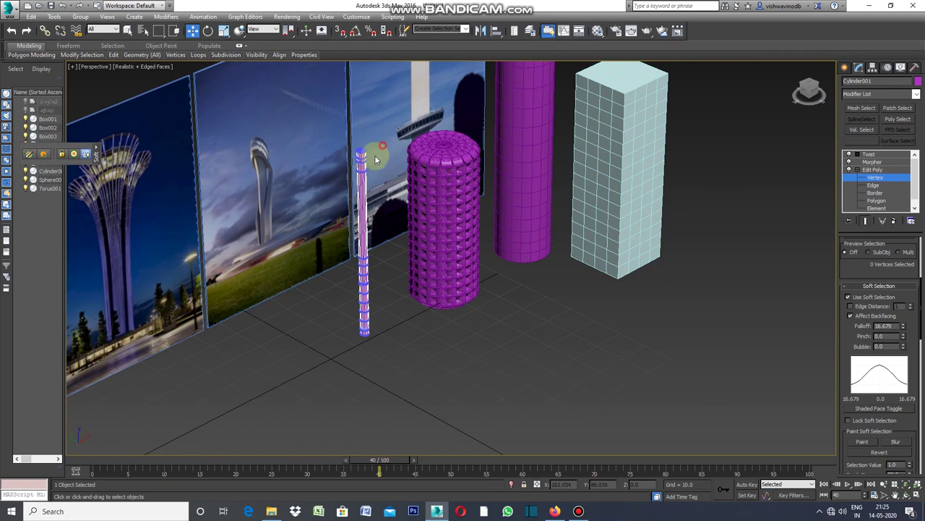
pyautogui.moveTo(383, 148); pyautogui.dragTo(338, 193)
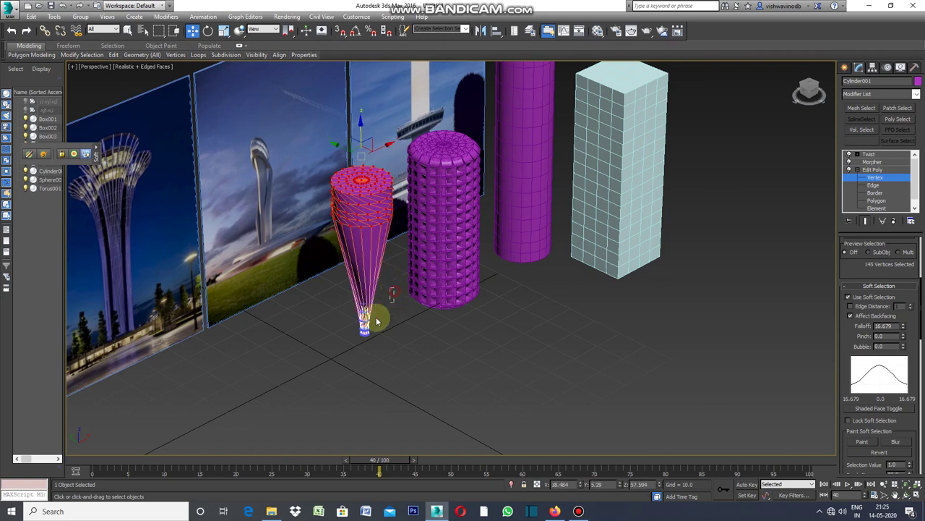
pyautogui.moveTo(376, 321); pyautogui.dragTo(335, 351)
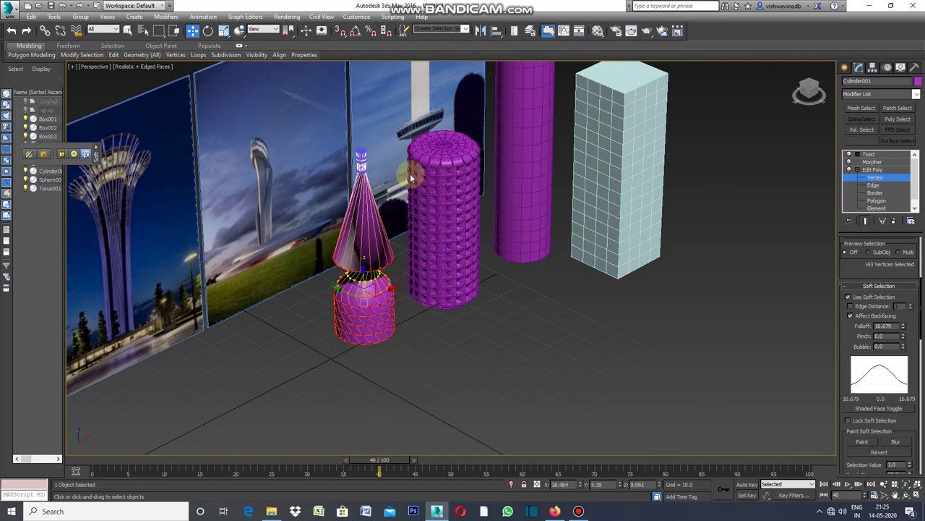
pyautogui.moveTo(397, 149); pyautogui.dragTo(348, 176)
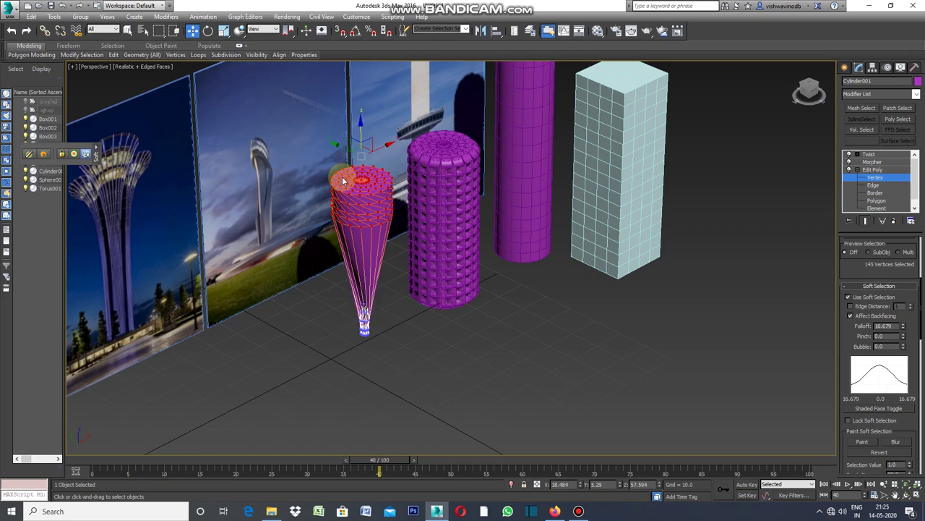
pyautogui.moveTo(343, 181); pyautogui.dragTo(325, 352)
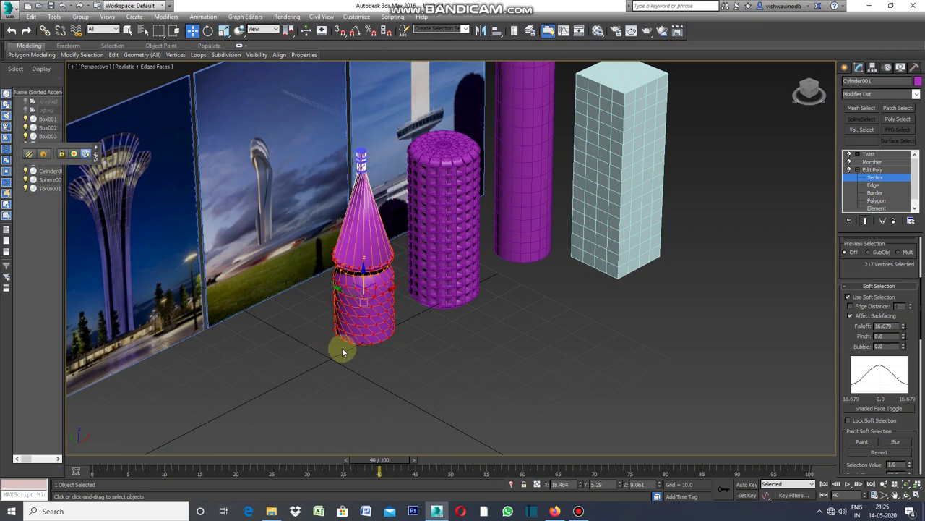
pyautogui.moveTo(364, 280)
pyautogui.mouseDown()
pyautogui.moveTo(393, 407)
pyautogui.moveTo(527, 426)
pyautogui.moveTo(451, 384)
pyautogui.moveTo(407, 337)
pyautogui.moveTo(358, 209)
pyautogui.moveTo(347, 101)
pyautogui.mouseUp()
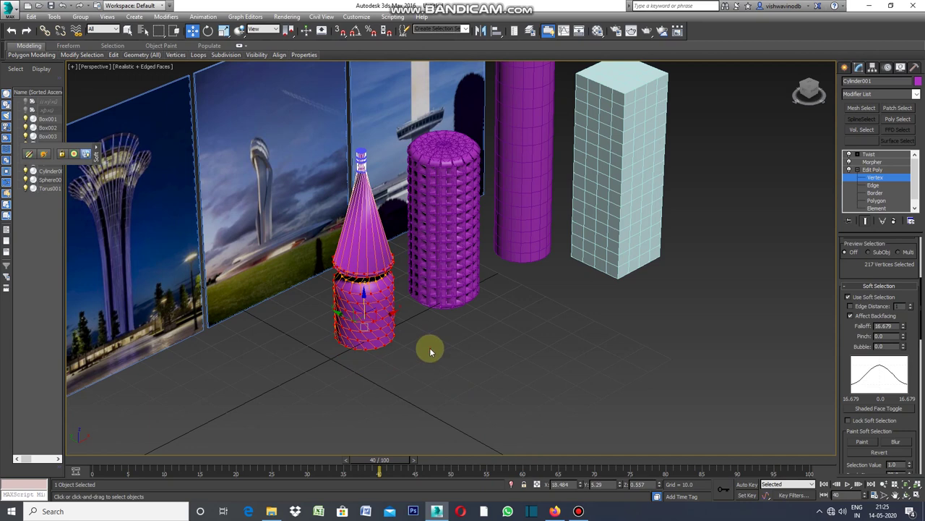
pyautogui.hotkey('ctrl', 'z')
pyautogui.moveTo(388, 133); pyautogui.dragTo(357, 179)
pyautogui.hotkey('ctrl', 'y')
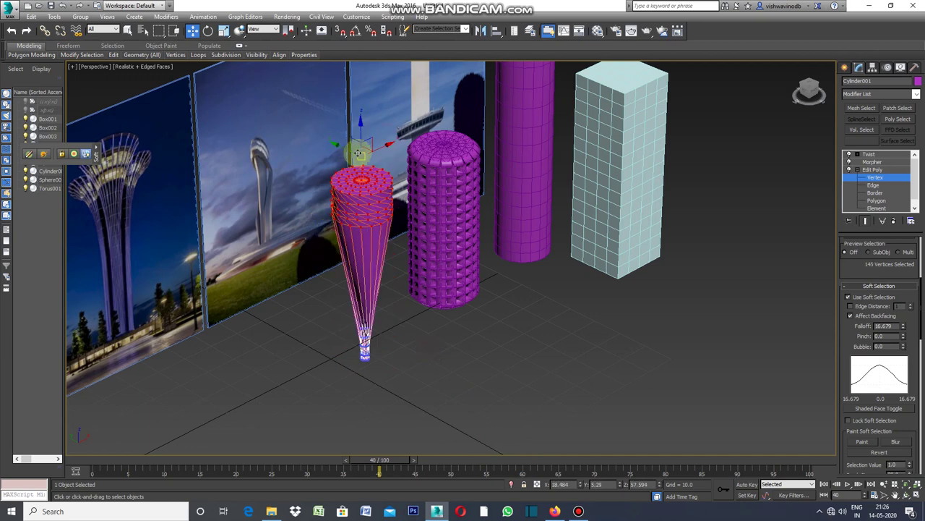
pyautogui.moveTo(359, 138)
pyautogui.mouseDown()
pyautogui.moveTo(380, 26)
pyautogui.moveTo(364, 241)
pyautogui.moveTo(384, 14)
pyautogui.moveTo(363, 6)
pyautogui.mouseUp()
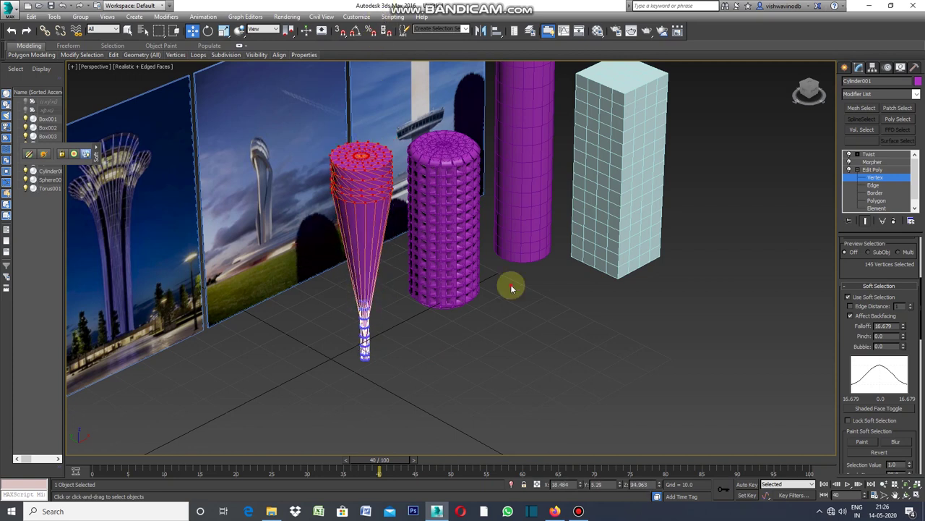
pyautogui.hotkey('ctrl', 'z')
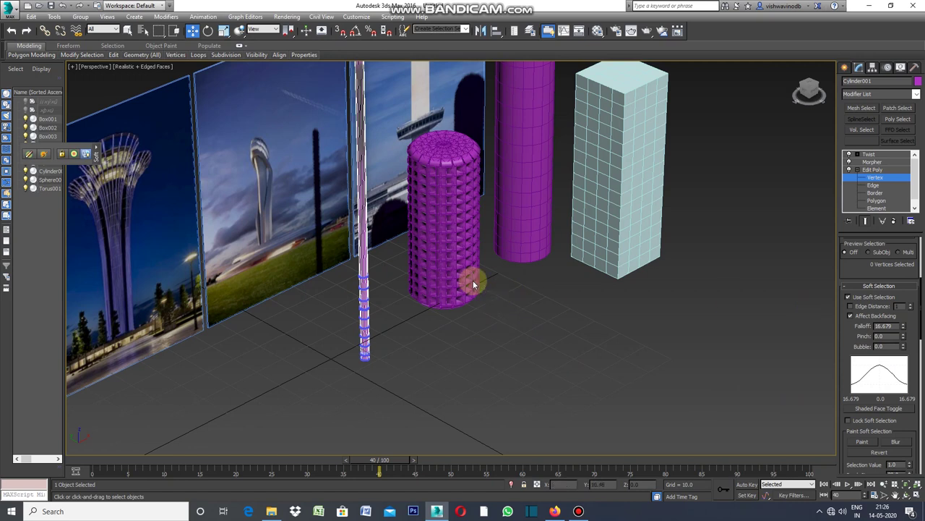
pyautogui.click(846, 68)
pyautogui.click(760, 269)
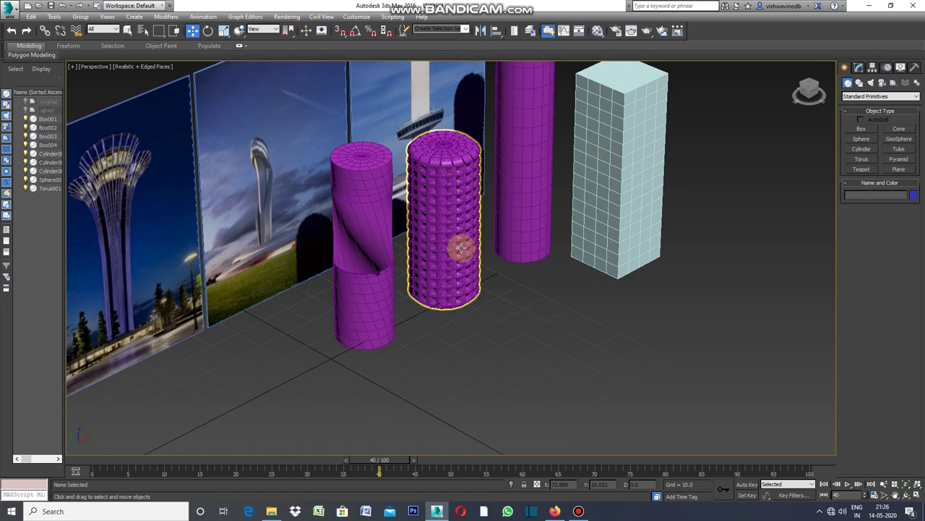
pyautogui.click(461, 248)
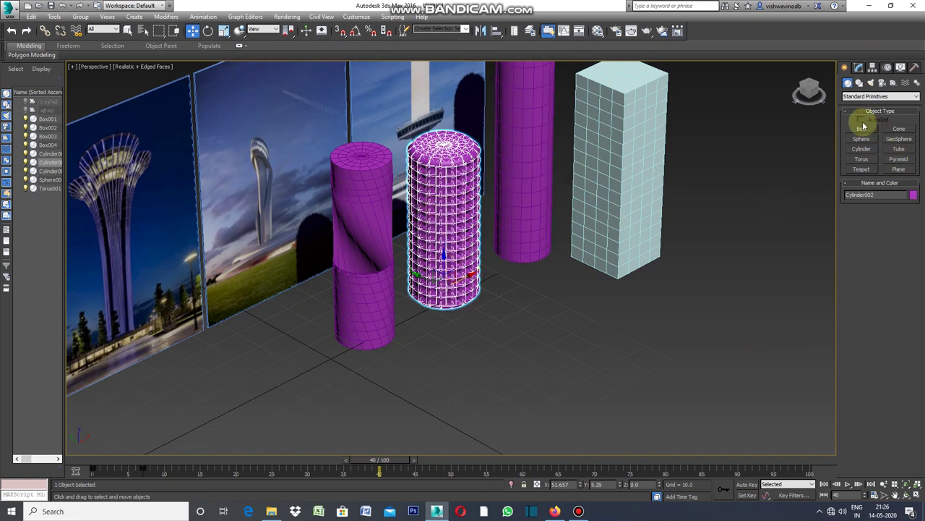
pyautogui.click(858, 68)
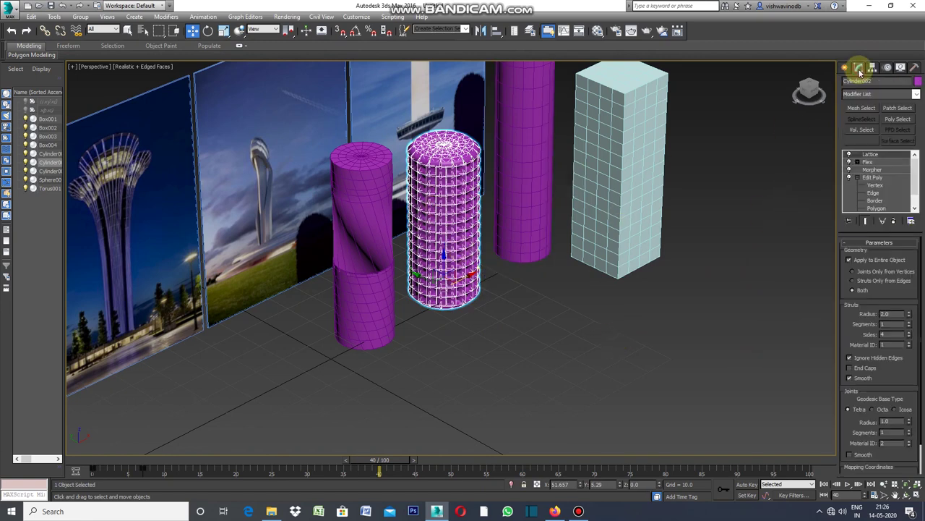
pyautogui.click(860, 181)
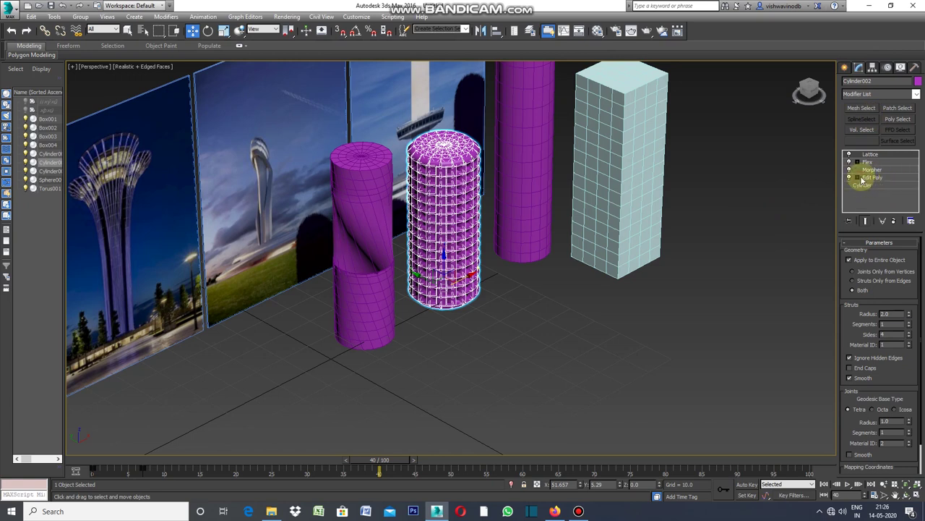
pyautogui.click(866, 184)
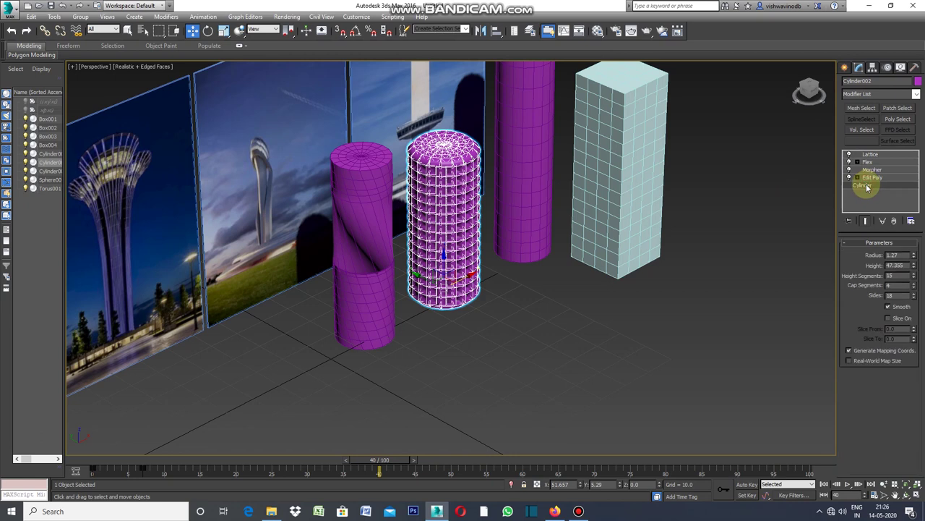
pyautogui.click(857, 177)
pyautogui.click(874, 185)
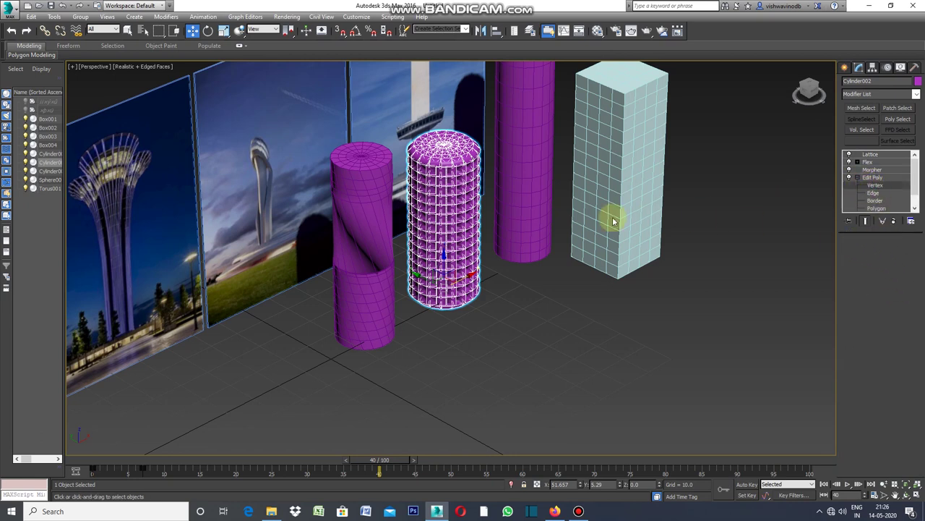
pyautogui.click(881, 192)
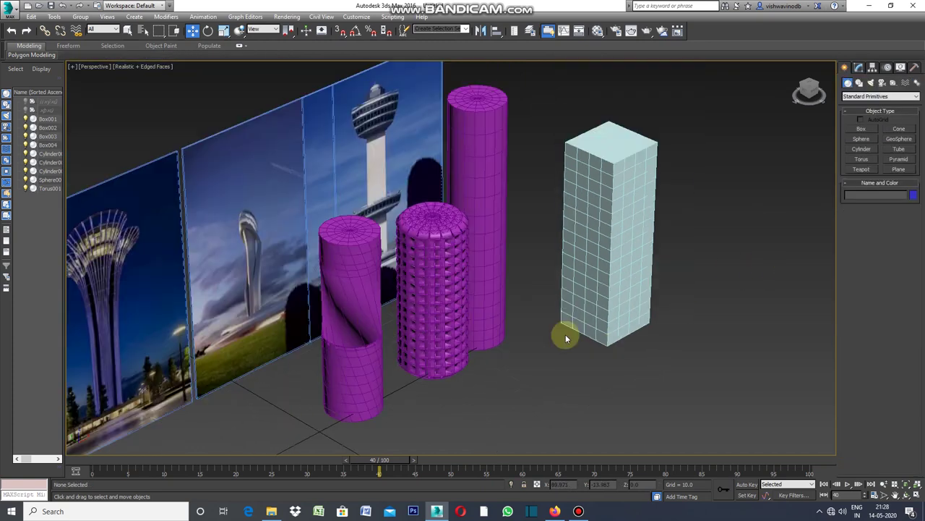
pyautogui.click(494, 162)
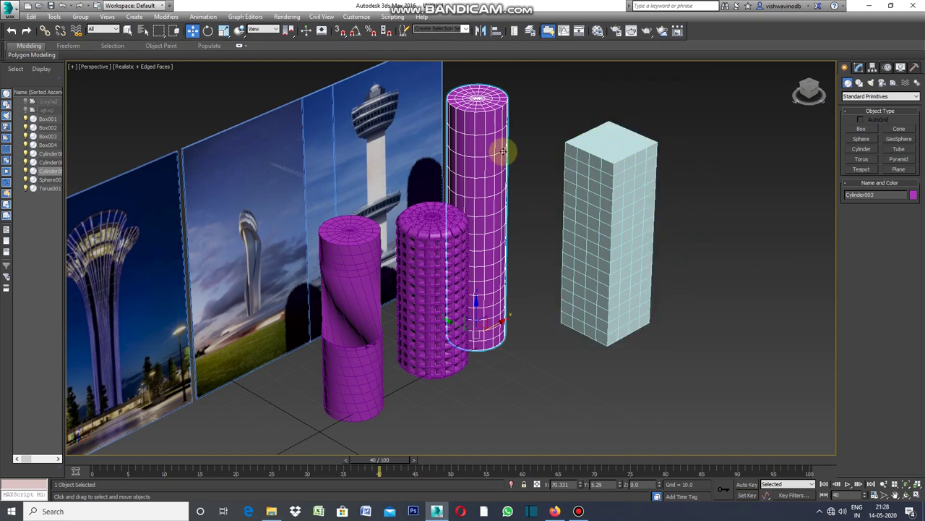
pyautogui.click(861, 70)
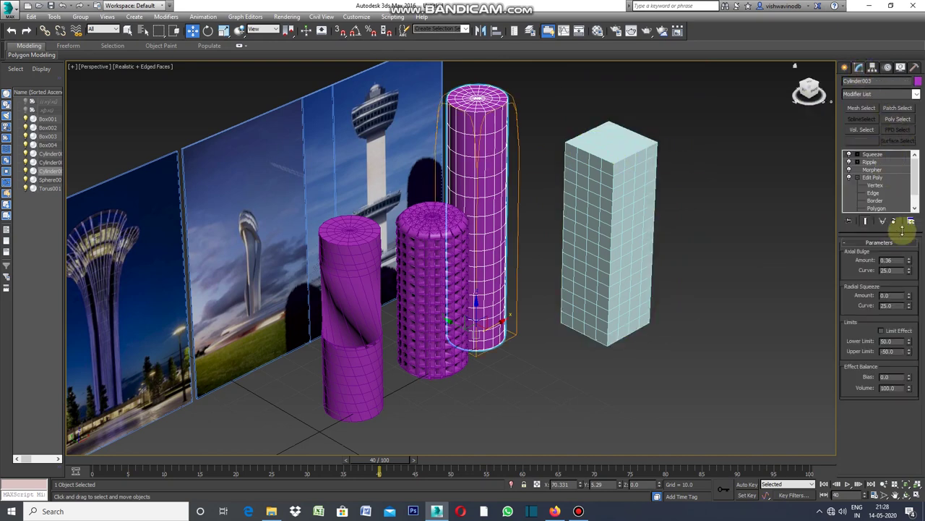
pyautogui.click(877, 185)
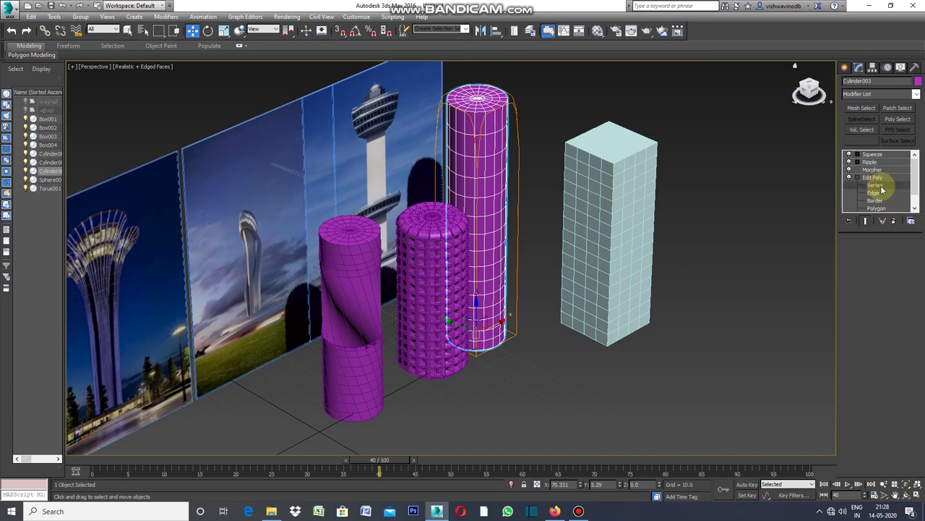
pyautogui.moveTo(525, 185); pyautogui.dragTo(463, 259)
pyautogui.scroll(-4, 513, 304)
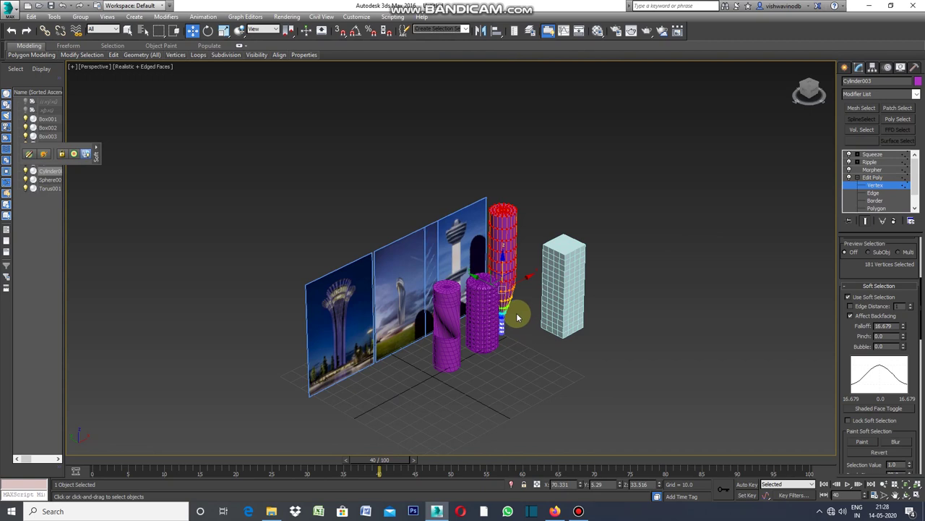
pyautogui.scroll(4, 517, 312)
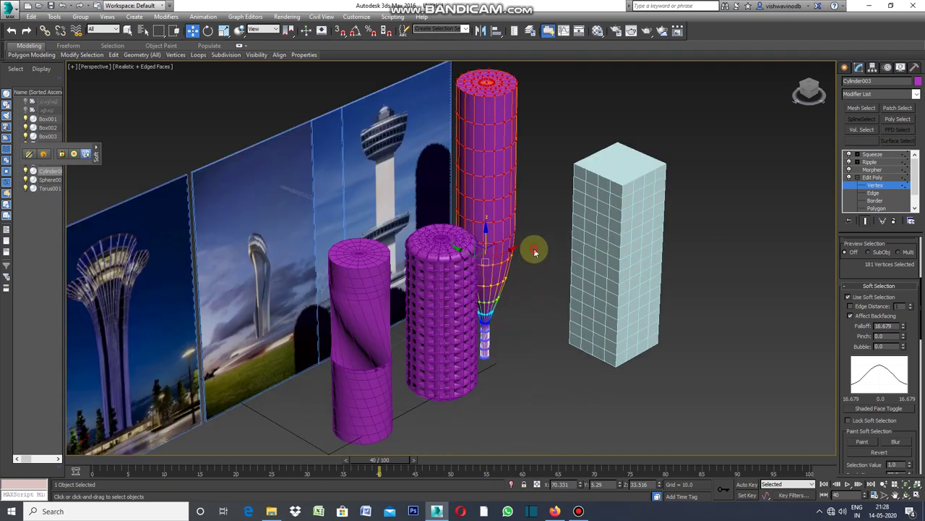
pyautogui.hotkey('ctrl', 'z')
pyautogui.hotkey('ctrl', 'z')
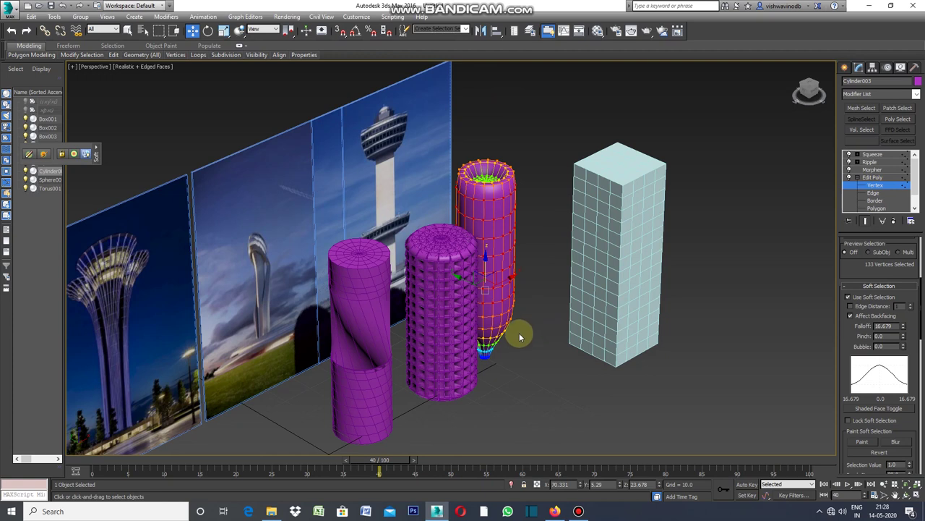
pyautogui.hotkey('ctrl', 'z')
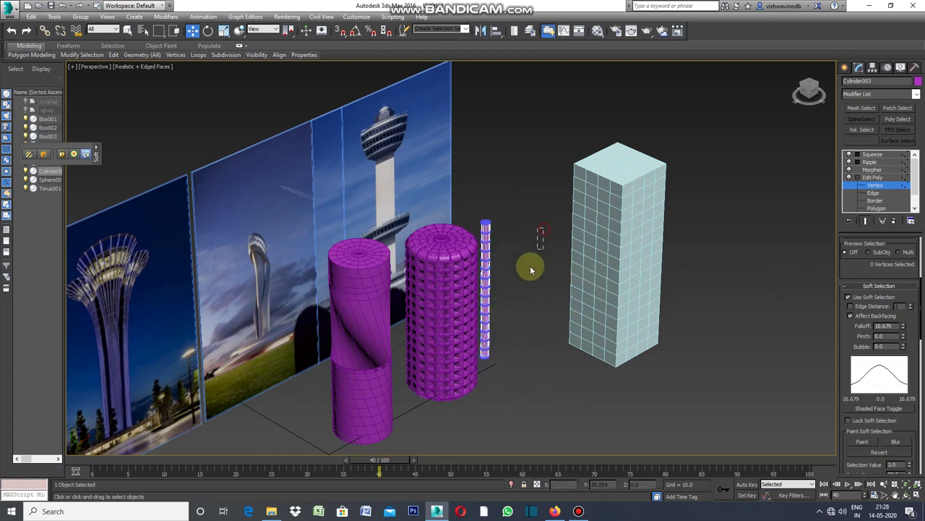
pyautogui.hotkey('ctrl', 'y')
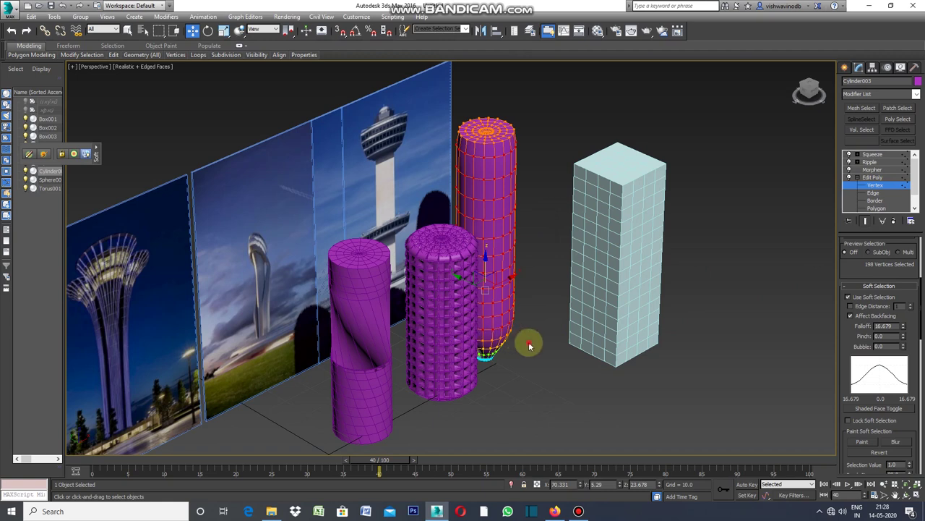
pyautogui.hotkey('ctrl', 'z')
pyautogui.moveTo(530, 321); pyautogui.dragTo(477, 371)
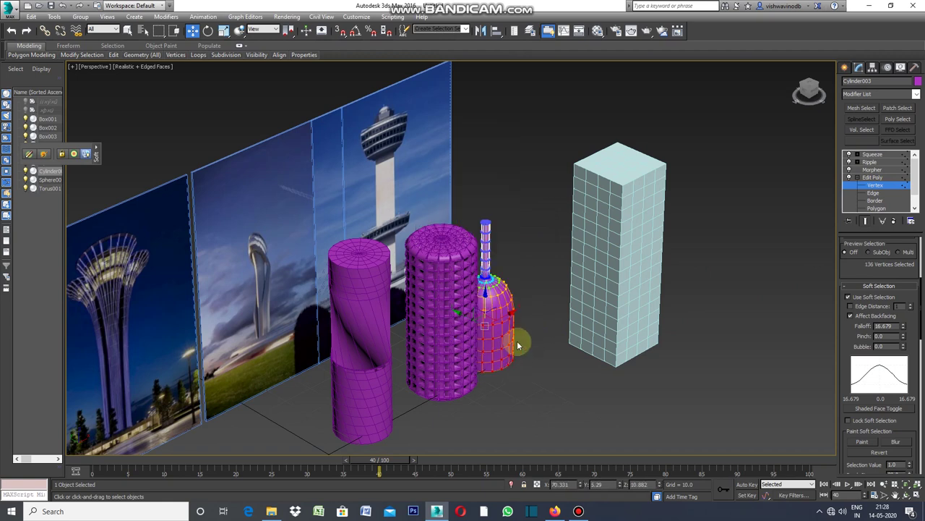
pyautogui.hotkey('ctrl', 'z')
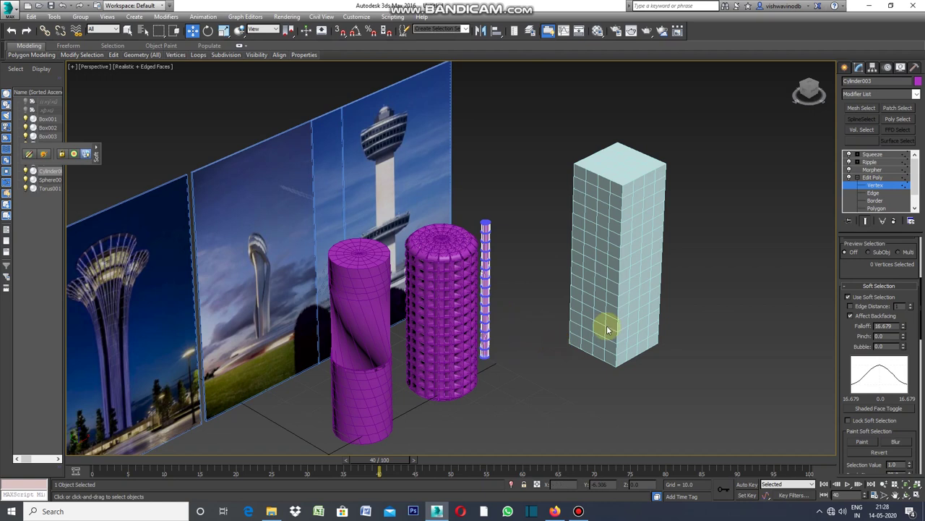
pyautogui.click(845, 67)
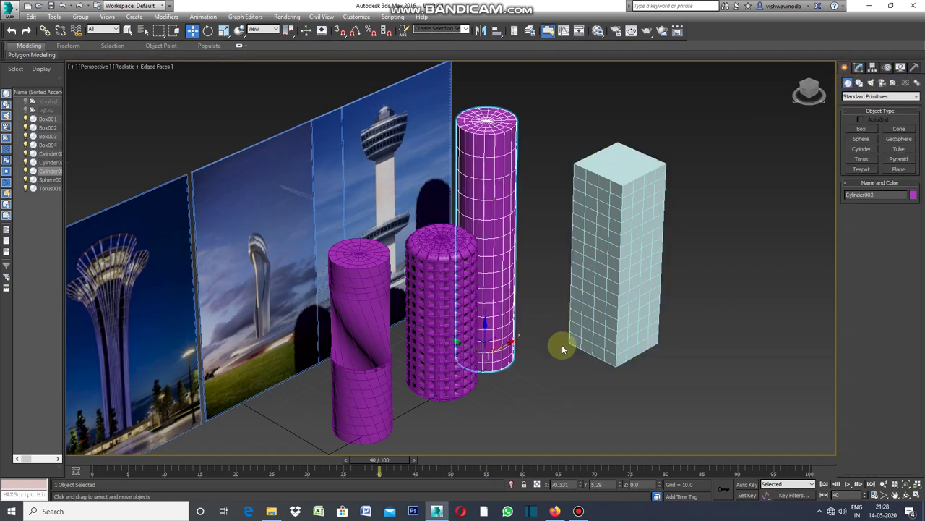
# Move Cylinder003 right beside the box and switch to its Edit Poly vertices.
pyautogui.click(458, 343)
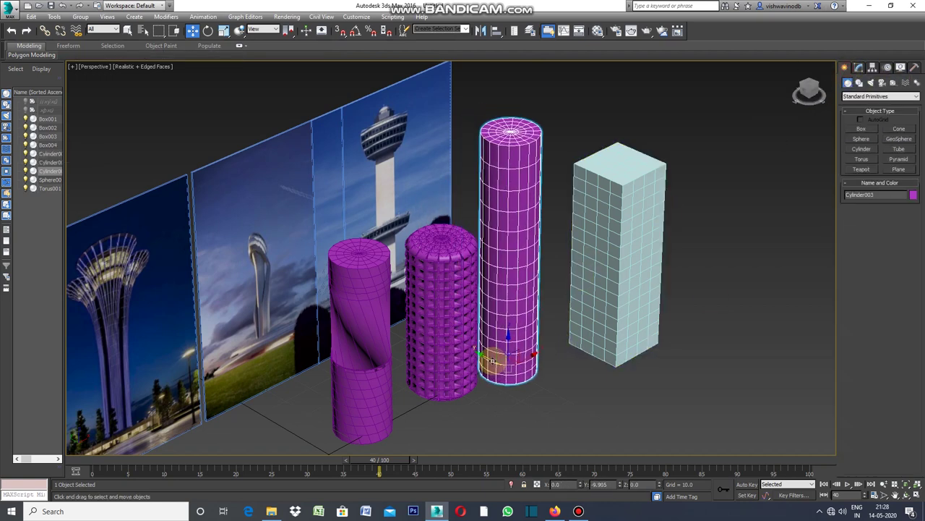
pyautogui.moveTo(462, 346); pyautogui.dragTo(535, 368)
pyautogui.click(858, 67)
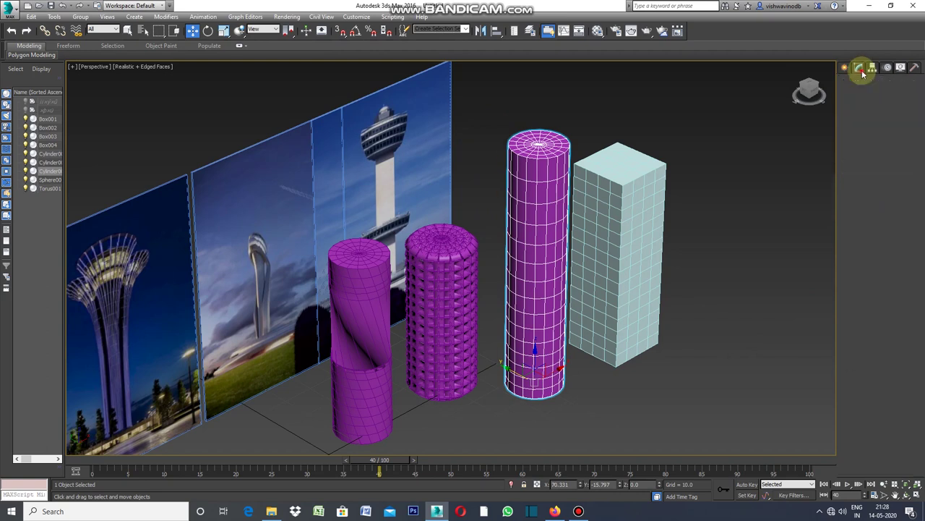
pyautogui.click(882, 186)
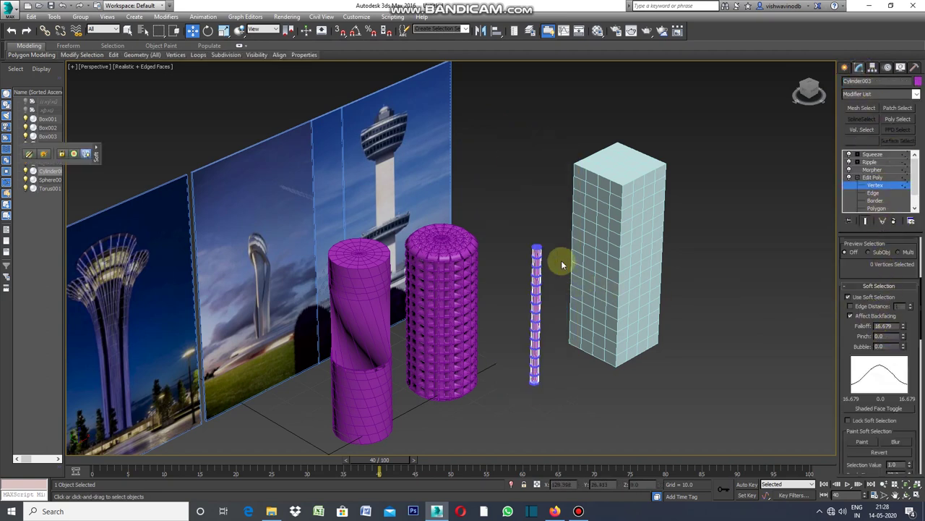
# Drag soft-selected vertex bands upward, tapering the cylinder into a tall tower on a thin stem.
pyautogui.moveTo(560, 240); pyautogui.dragTo(526, 278)
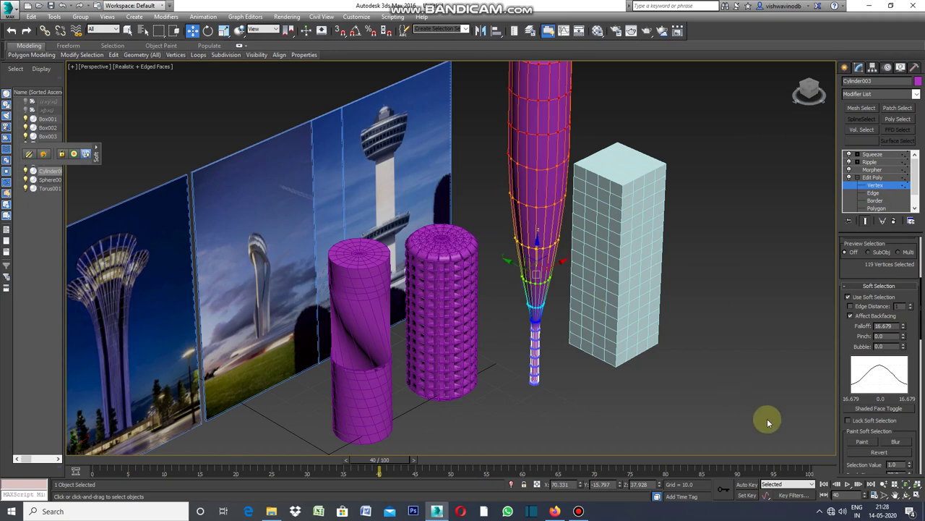
pyautogui.scroll(-3, 706, 396)
pyautogui.scroll(4, 654, 369)
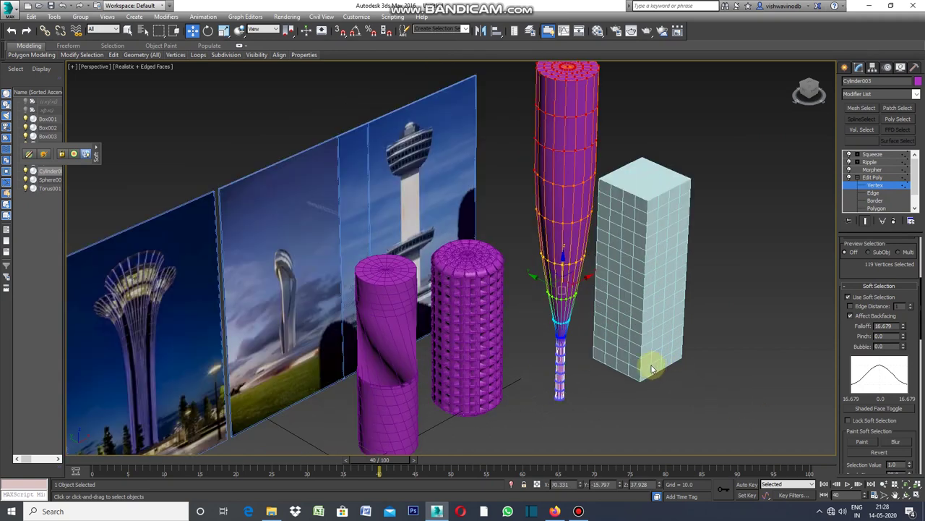
pyautogui.click(590, 349)
pyautogui.moveTo(586, 316); pyautogui.dragTo(545, 362)
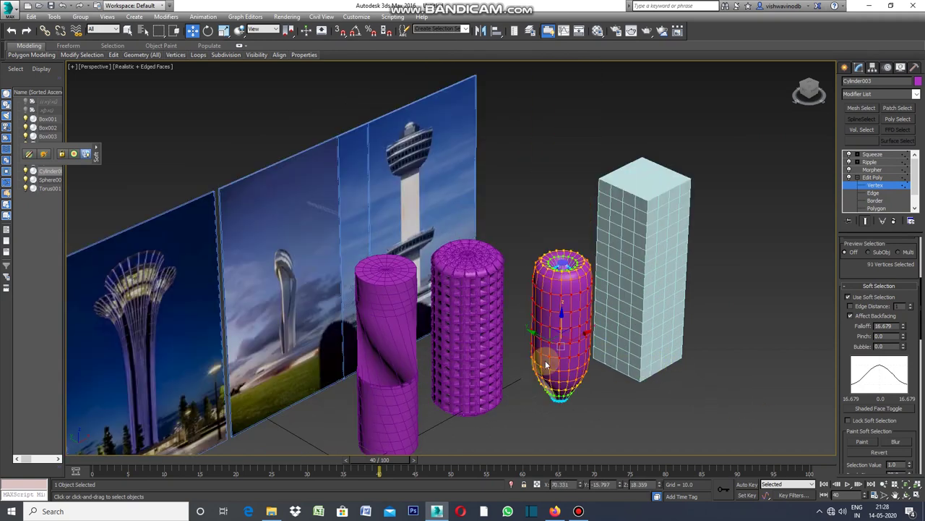
pyautogui.click(593, 387)
pyautogui.moveTo(593, 379); pyautogui.dragTo(531, 415)
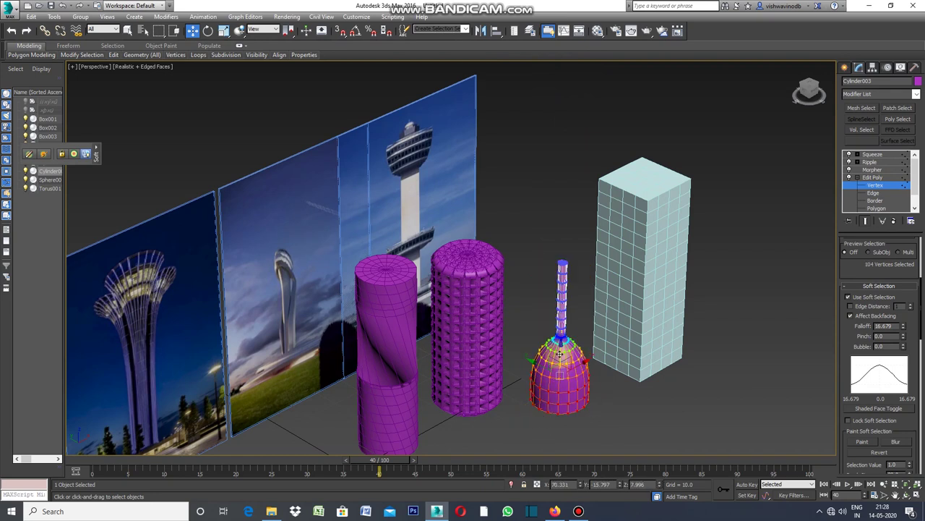
pyautogui.moveTo(541, 411)
pyautogui.mouseDown()
pyautogui.moveTo(564, 297)
pyautogui.moveTo(560, 338)
pyautogui.mouseUp()
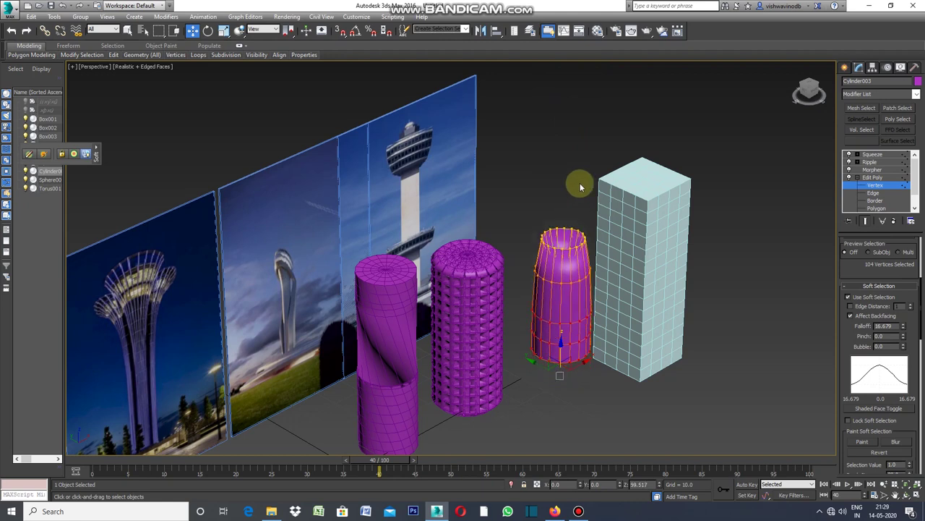
pyautogui.click(626, 382)
pyautogui.moveTo(586, 258); pyautogui.dragTo(535, 296)
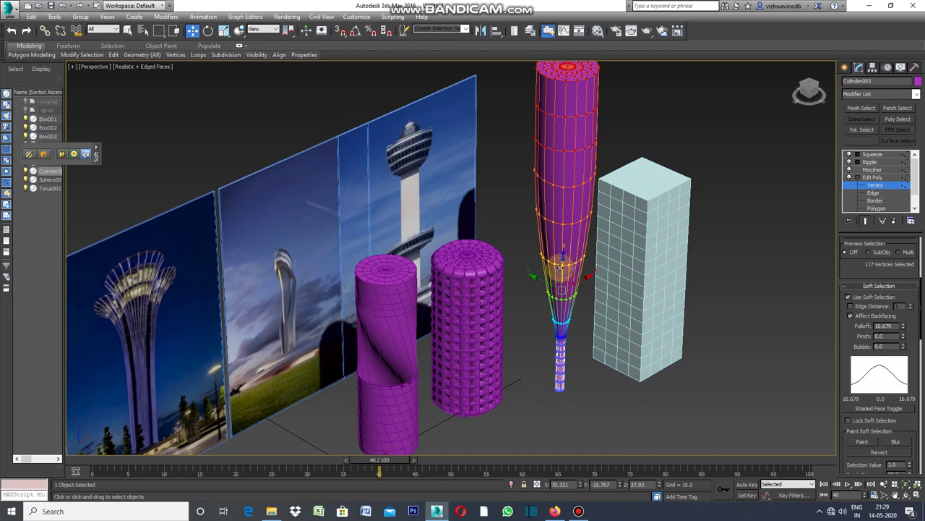
pyautogui.moveTo(562, 268)
pyautogui.mouseDown()
pyautogui.moveTo(560, 340)
pyautogui.moveTo(561, 308)
pyautogui.mouseUp()
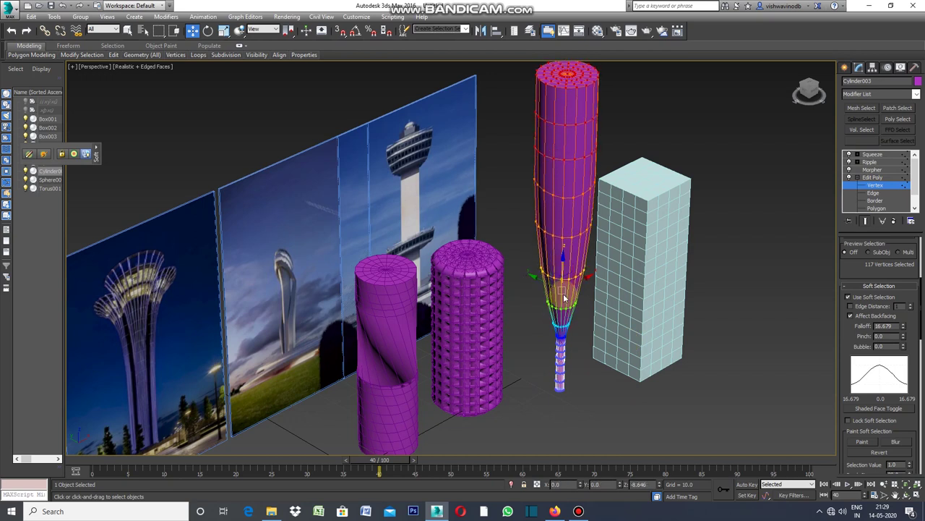